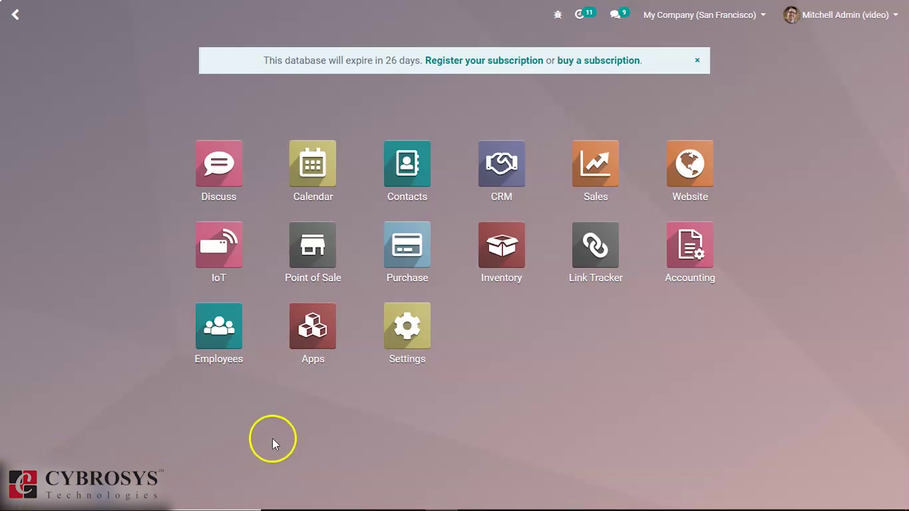
Open Accounting and scroll the Configuration menu down to Deferred Revenue Models
left_click(689, 272)
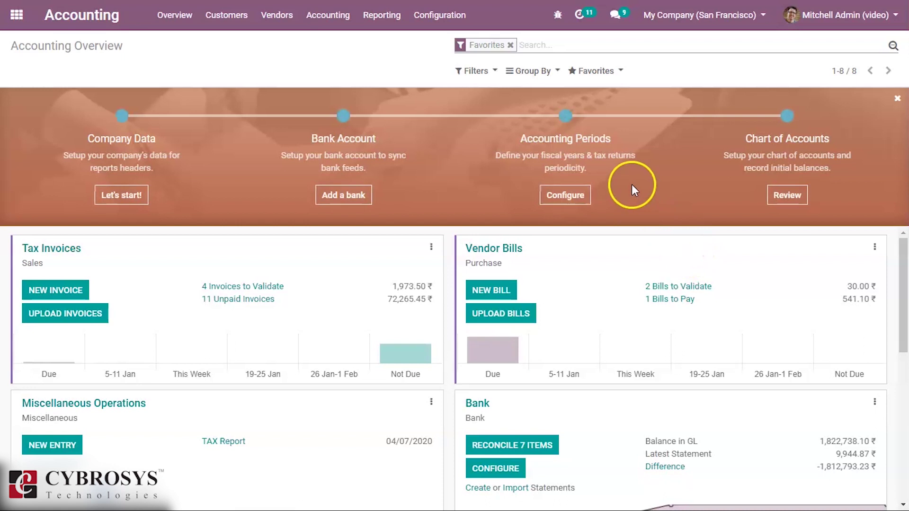
left_click(441, 20)
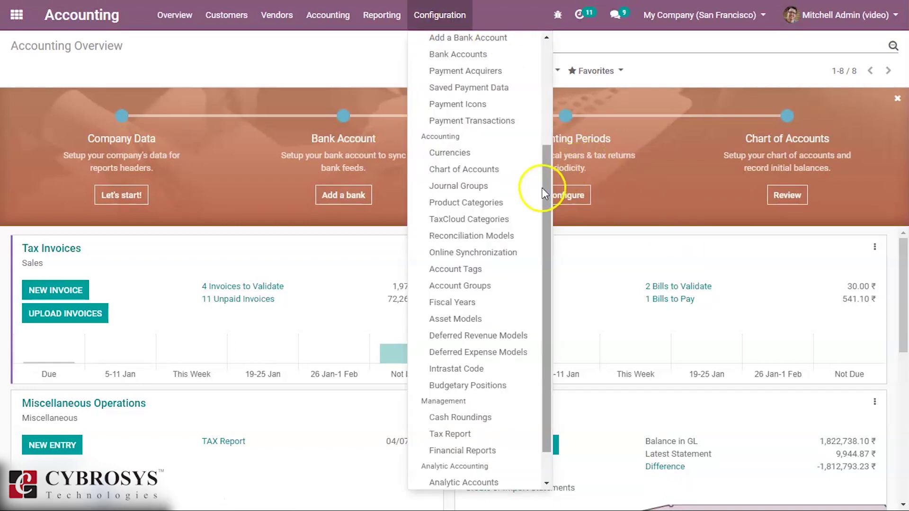
left_click_drag(549, 174, 547, 50)
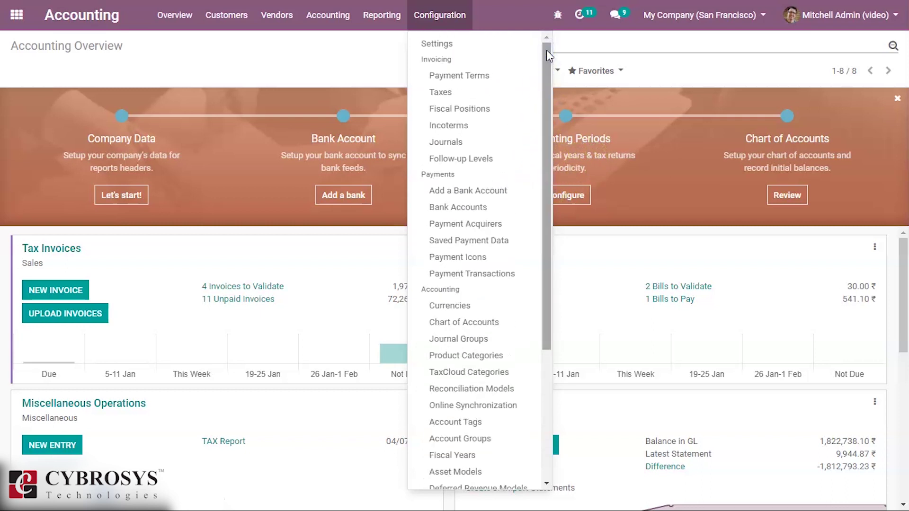
left_click_drag(544, 52, 546, 65)
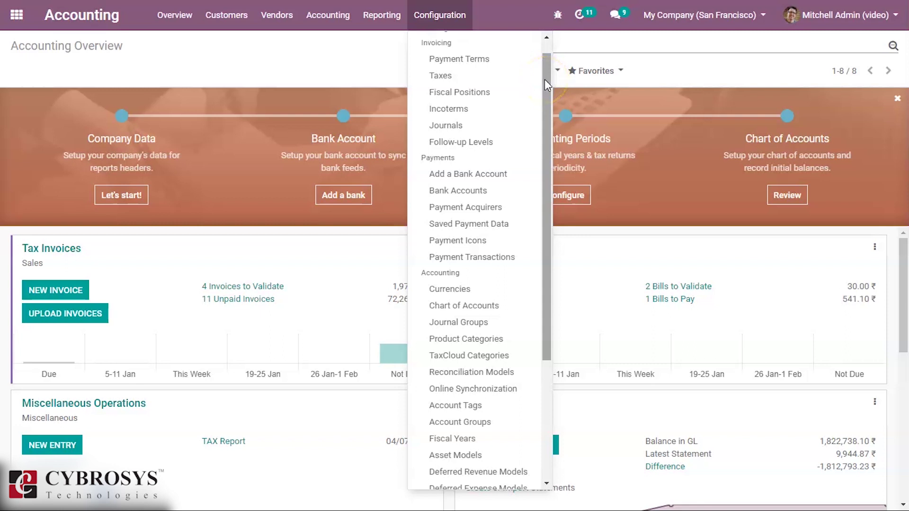
left_click_drag(545, 78, 540, 217)
left_click(487, 303)
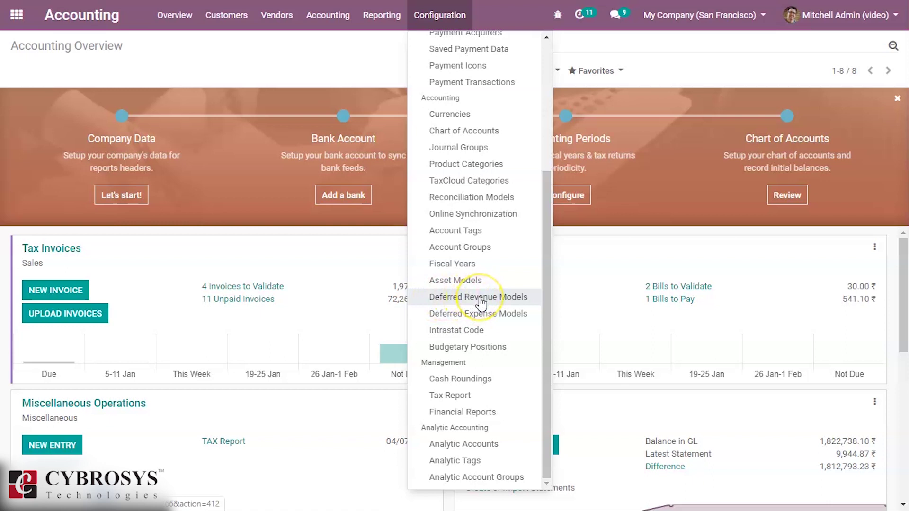
Open the Deferred Revenue Models list and review the existing test1 model
left_click(481, 302)
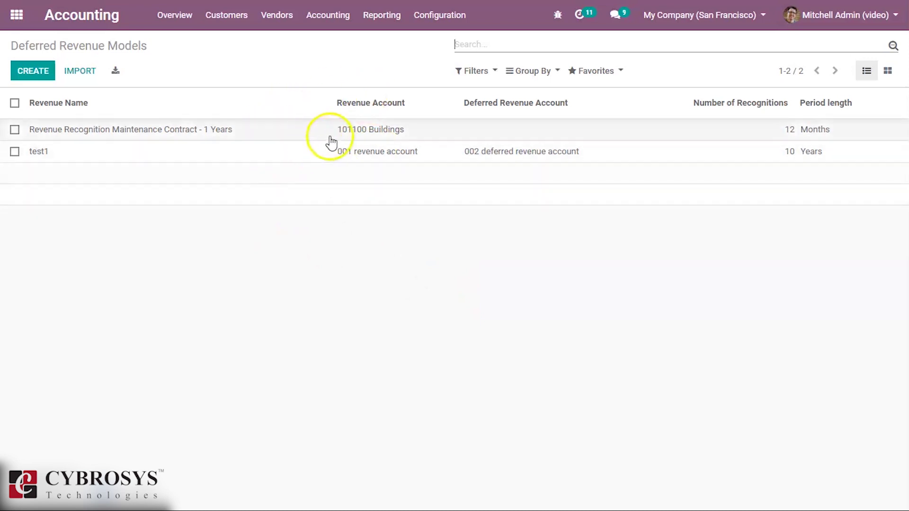
left_click(262, 160)
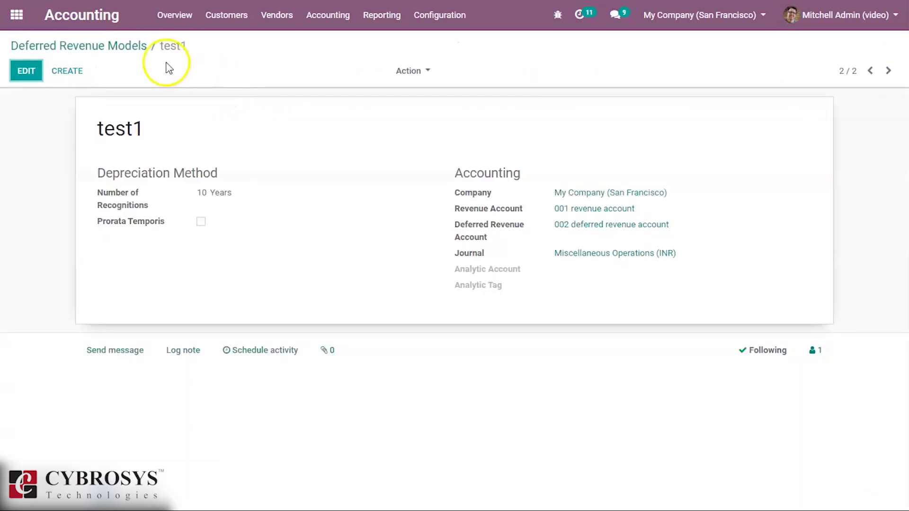
left_click(111, 45)
Draft a new model named 'test2' with 10 recognitions, keeping Years as the period
left_click(25, 74)
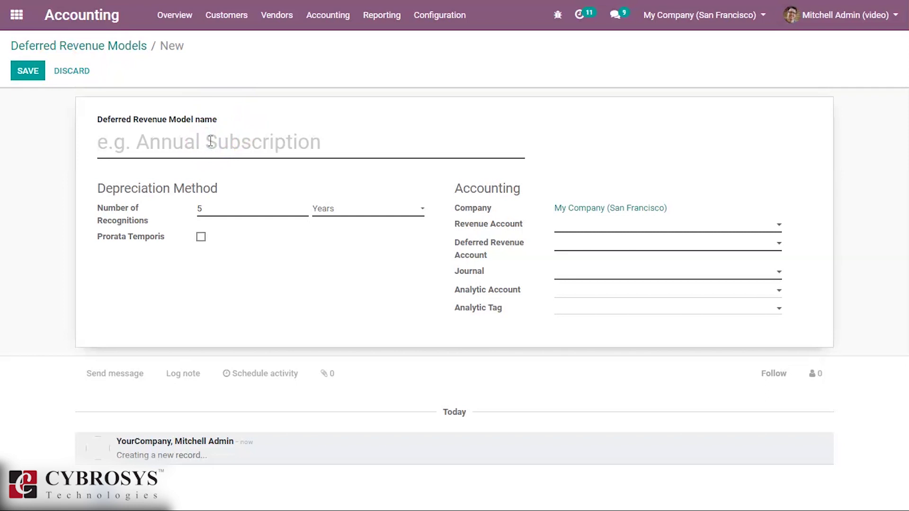
type("test2")
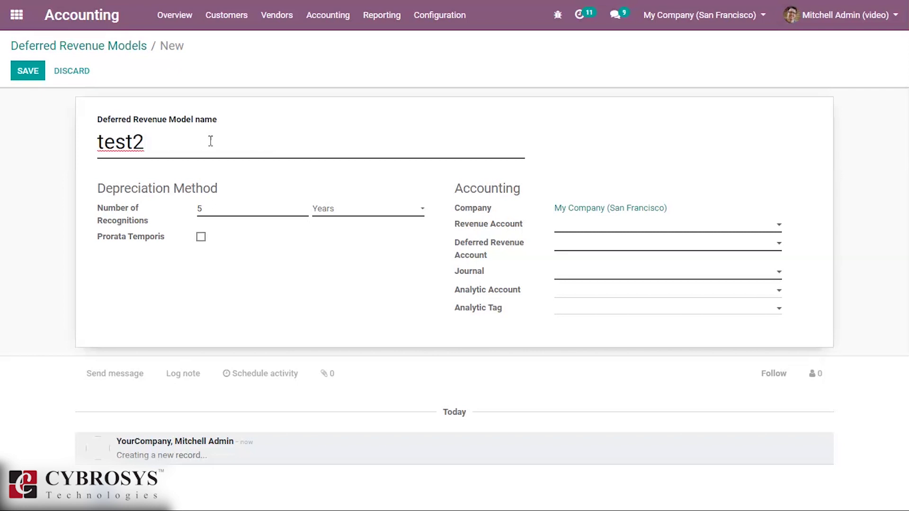
left_click(214, 210)
key("BackSpace")
type("10")
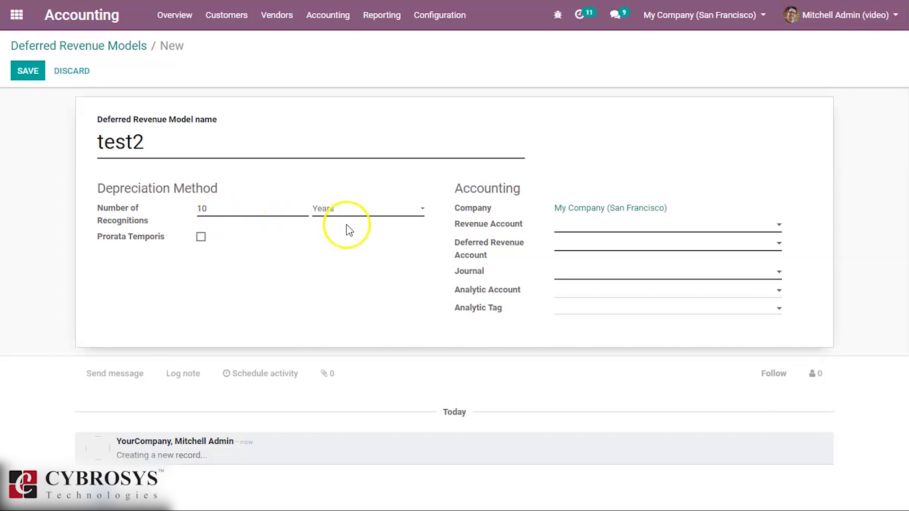
left_click(365, 217)
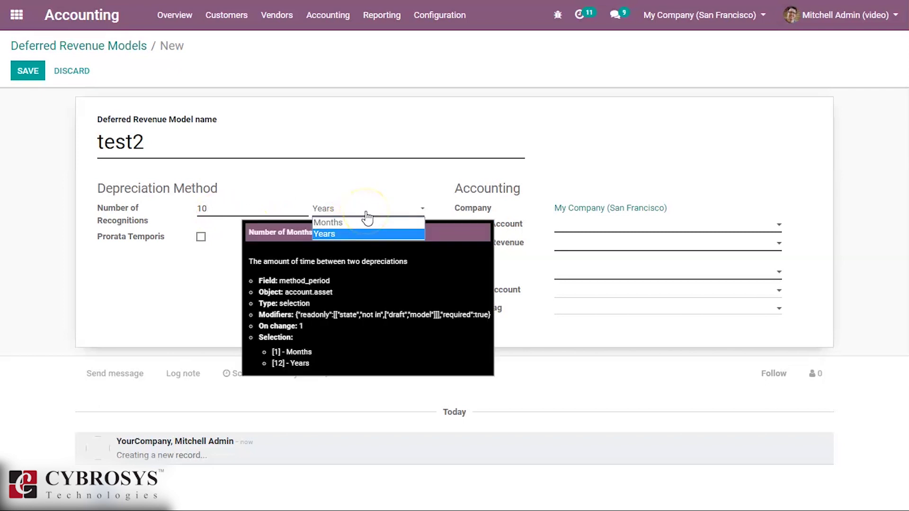
left_click(367, 216)
left_click(248, 243)
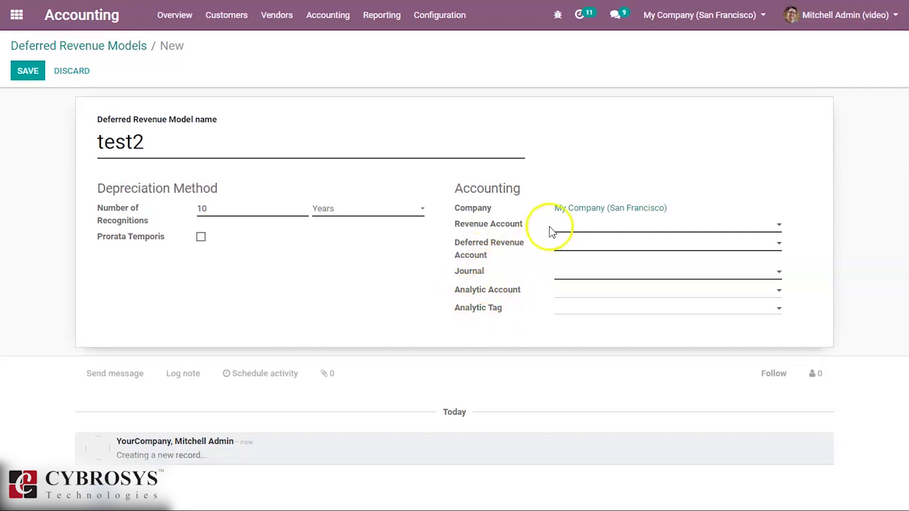
Set the revenue account to 001 revenue account, confirming its type stays Income
left_click(573, 233)
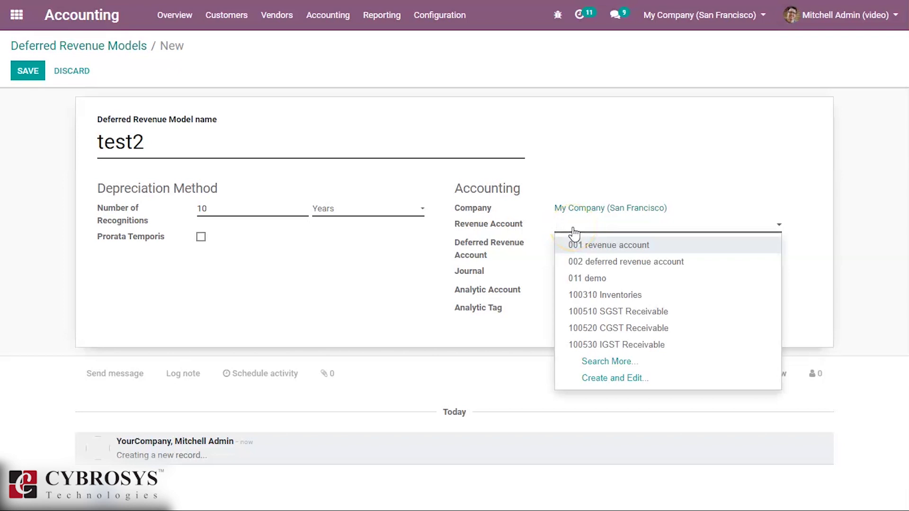
left_click(575, 247)
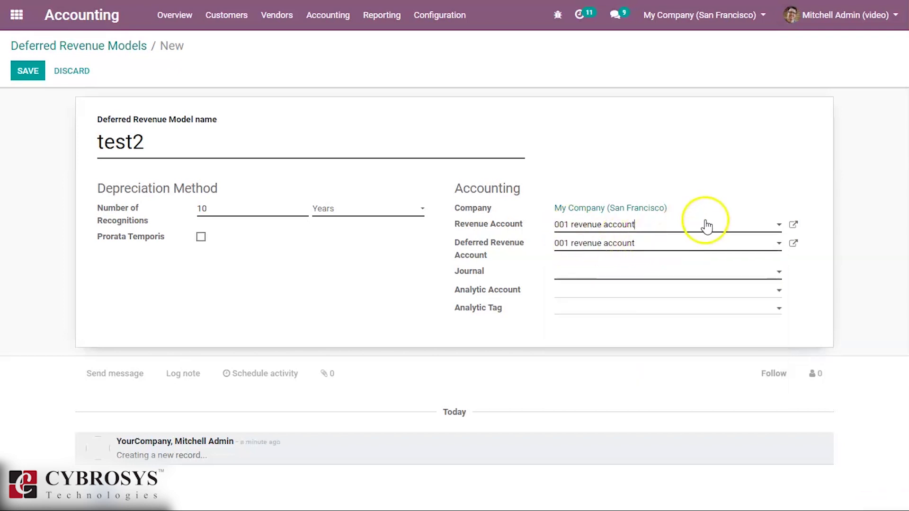
left_click(793, 225)
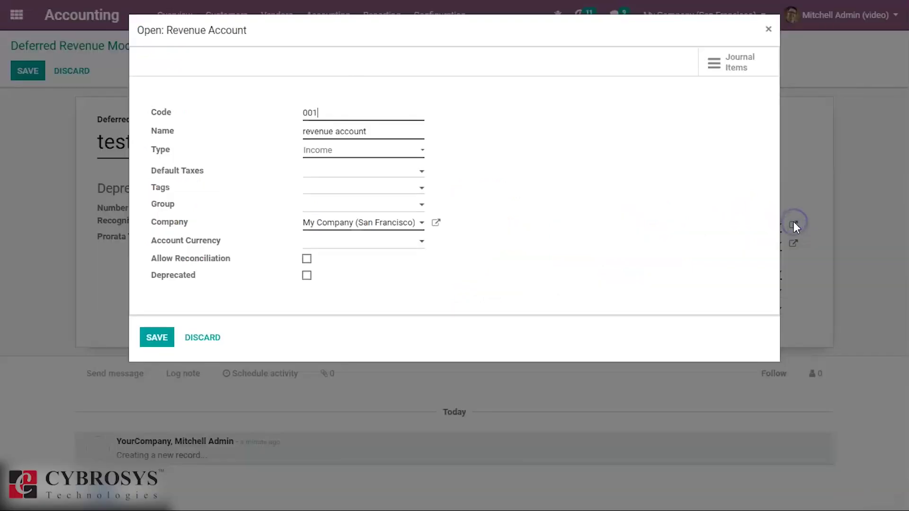
left_click(344, 153)
left_click(458, 140)
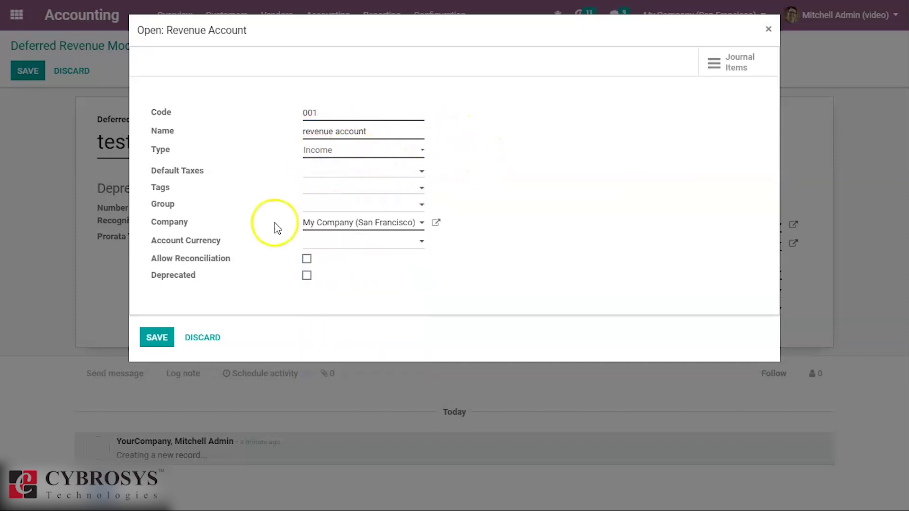
left_click(149, 339)
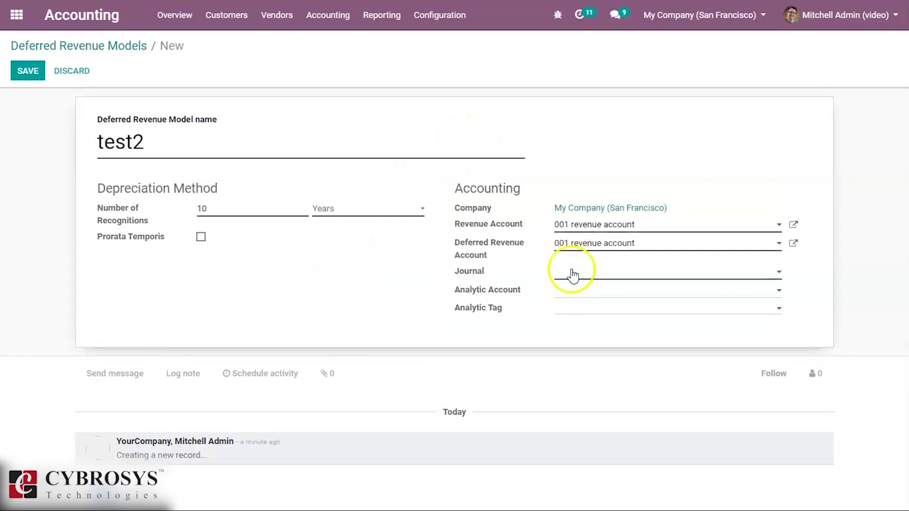
Set the deferred revenue account to 002 deferred revenue account and review its details
left_click(659, 243)
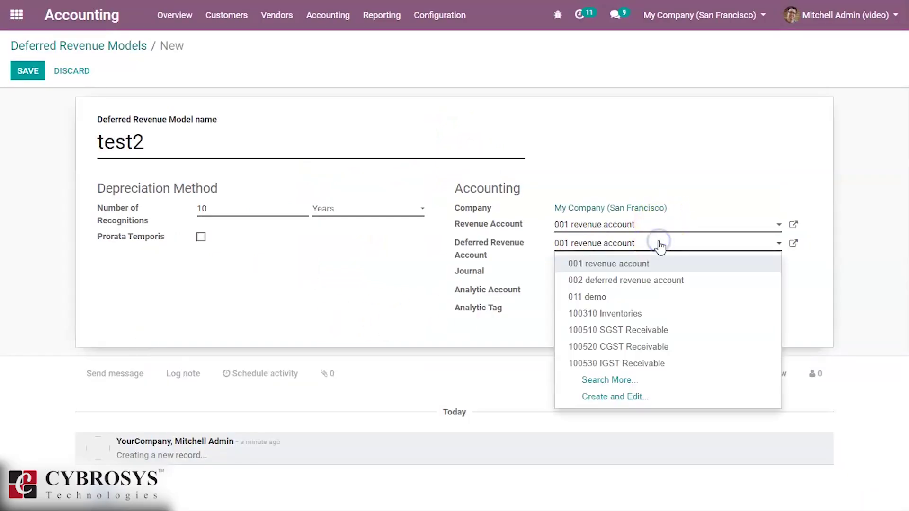
left_click(635, 283)
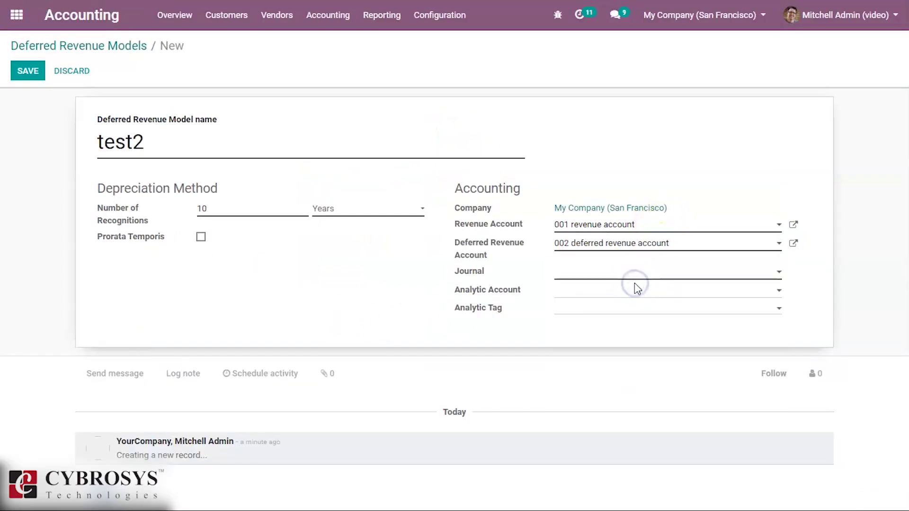
left_click(793, 243)
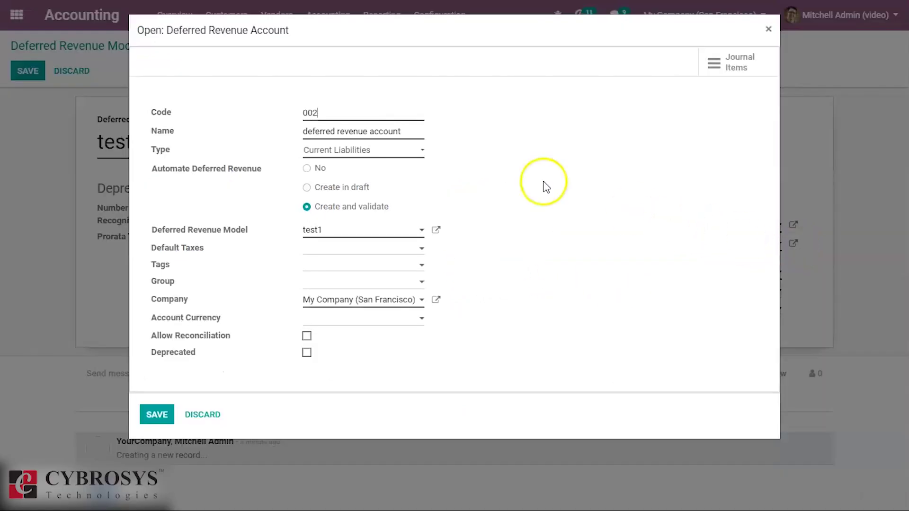
left_click(768, 29)
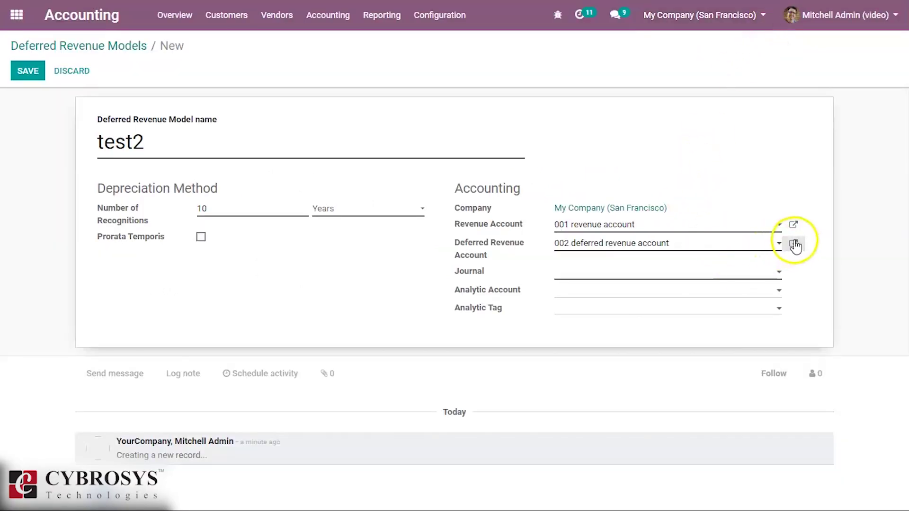
Create account 003 'deferred revenue acc 1' of type Current Liabilities as test2's deferred account
left_click(751, 244)
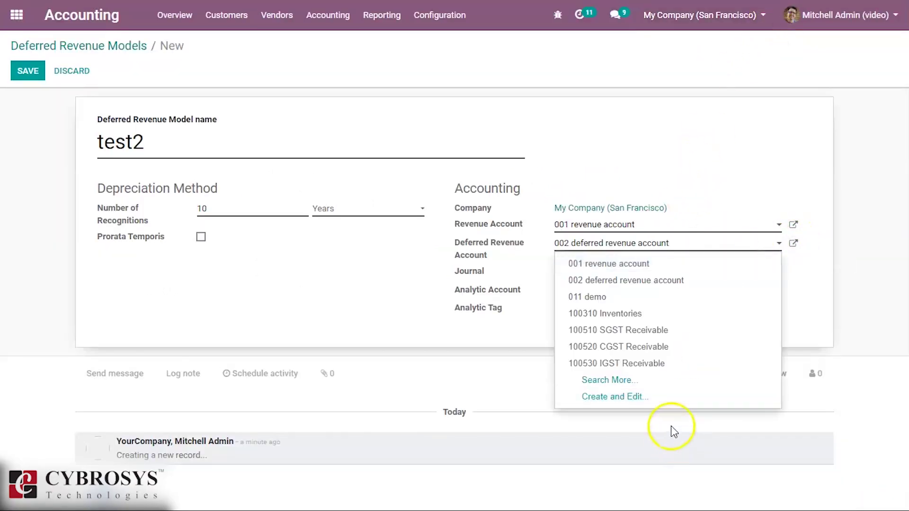
left_click(674, 400)
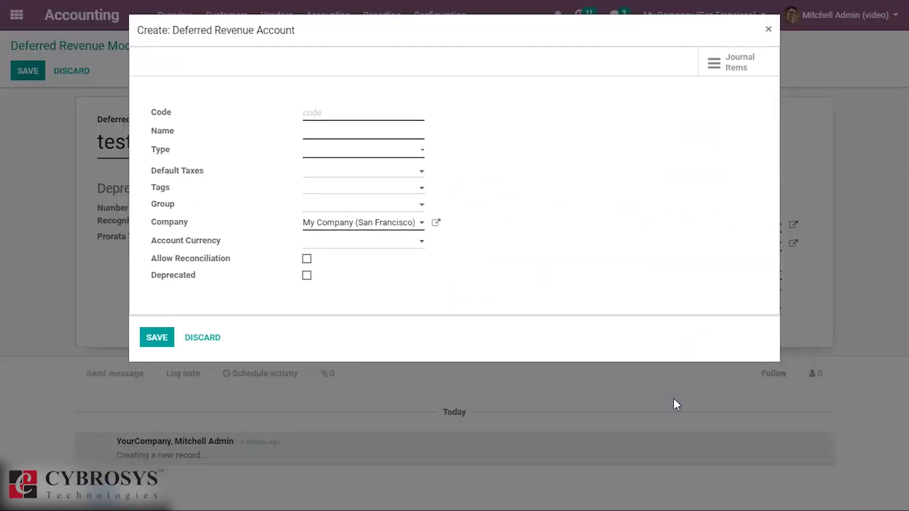
type("003")
left_click(350, 135)
type("deferred revenue acc 1")
left_click(347, 151)
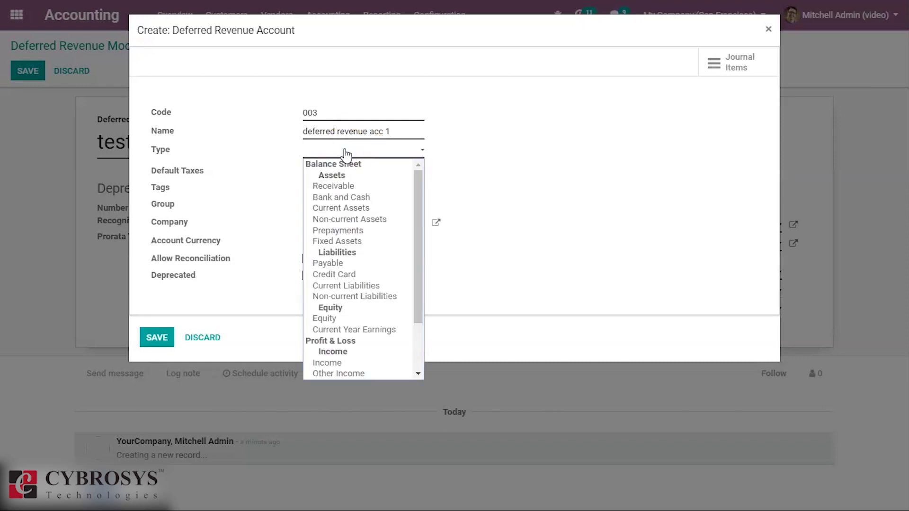
left_click(343, 286)
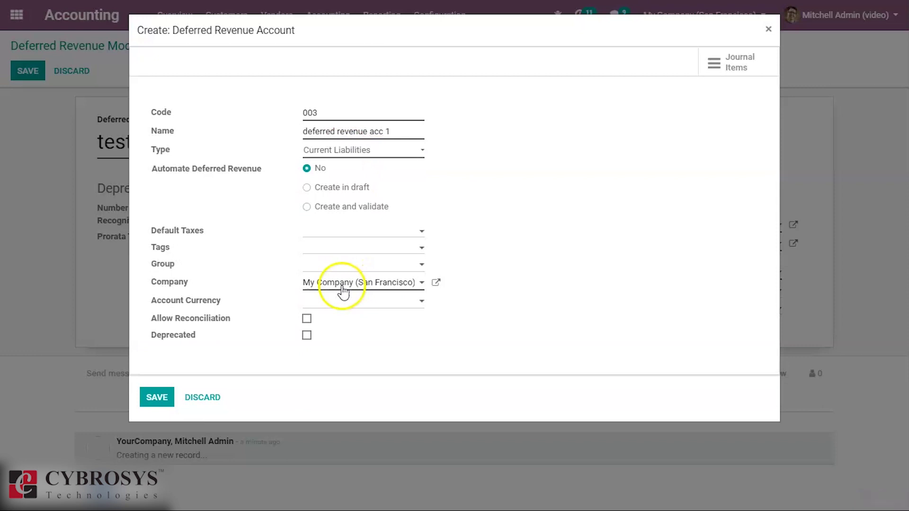
left_click(161, 403)
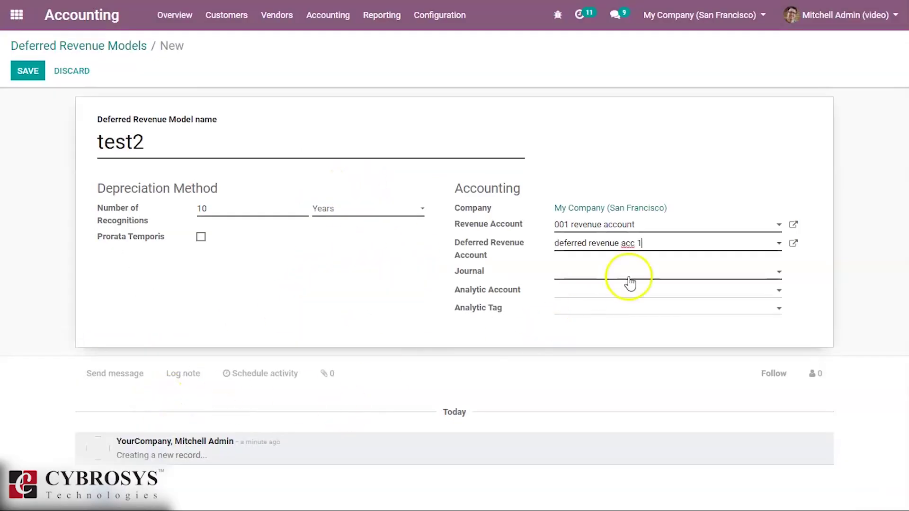
Choose the Miscellaneous Operations (INR) journal for test2 and save the model
left_click(635, 273)
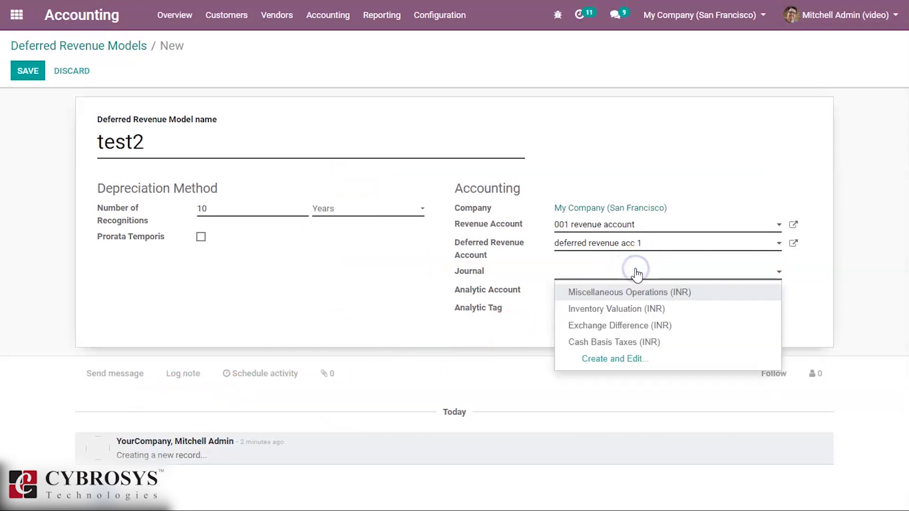
left_click(608, 301)
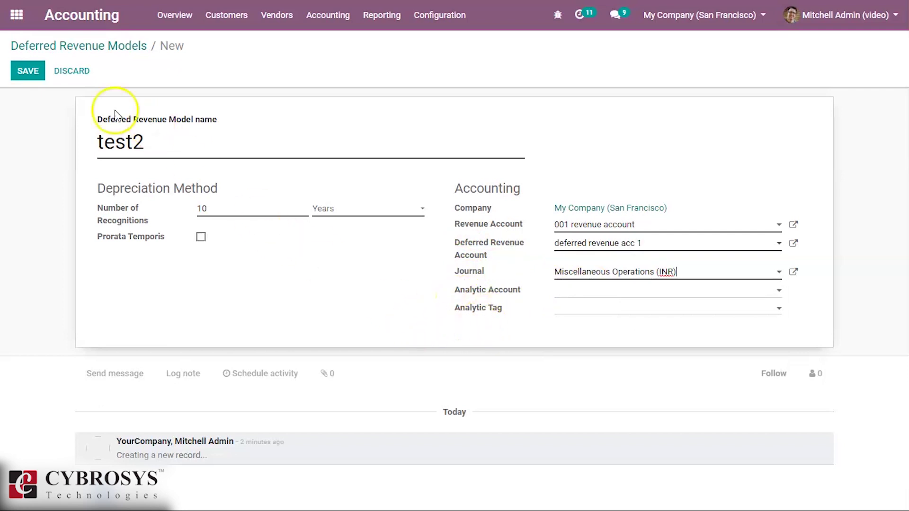
left_click(28, 71)
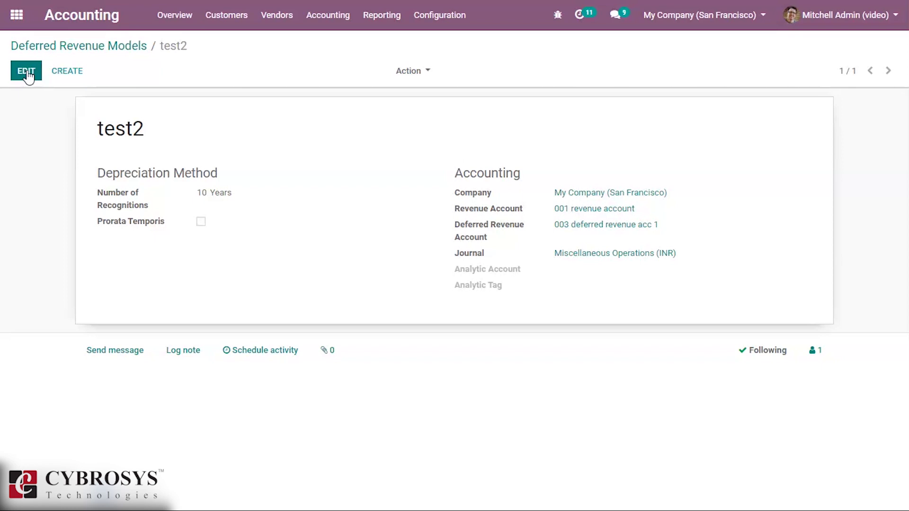
In the Chart of Accounts, give account 003 Create and validate automation with model test2
left_click(438, 16)
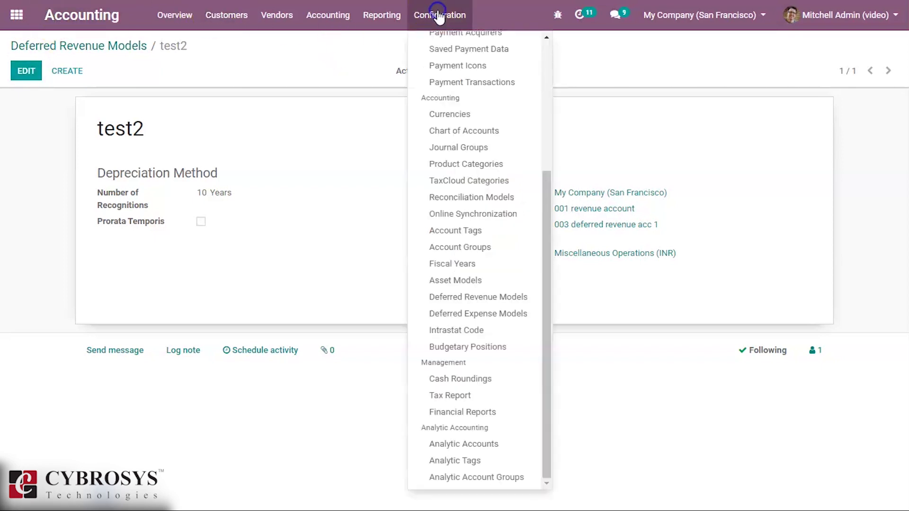
left_click(462, 136)
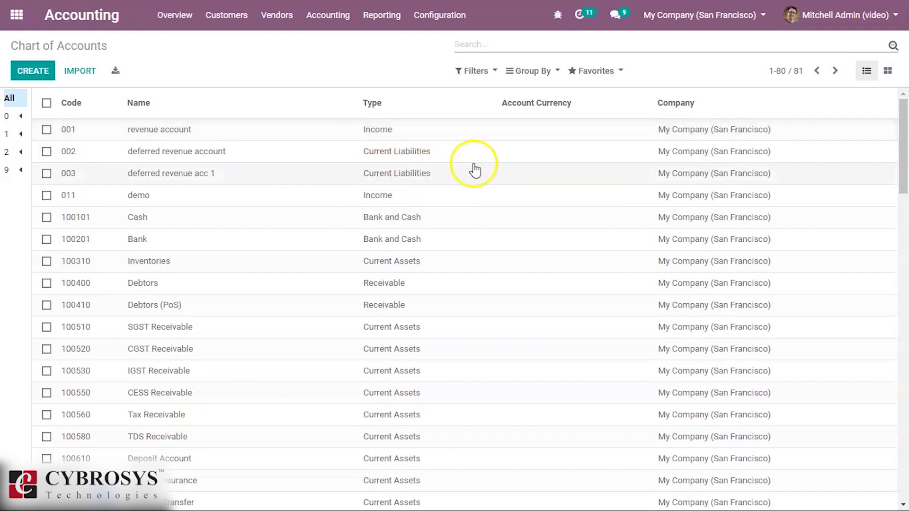
left_click(445, 180)
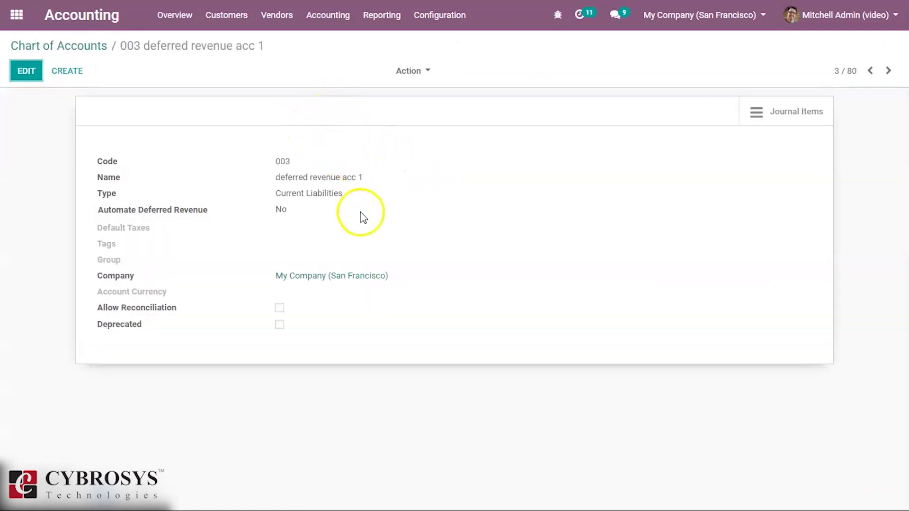
left_click(28, 74)
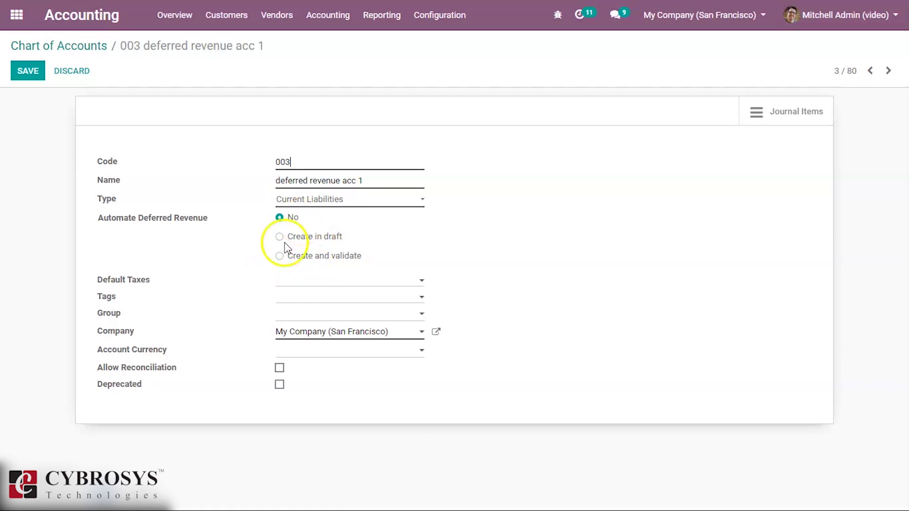
left_click(280, 256)
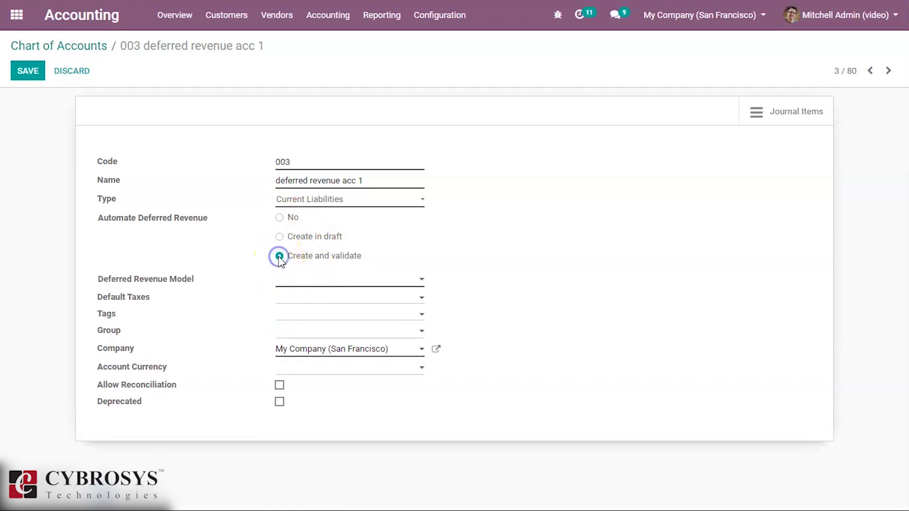
left_click(311, 285)
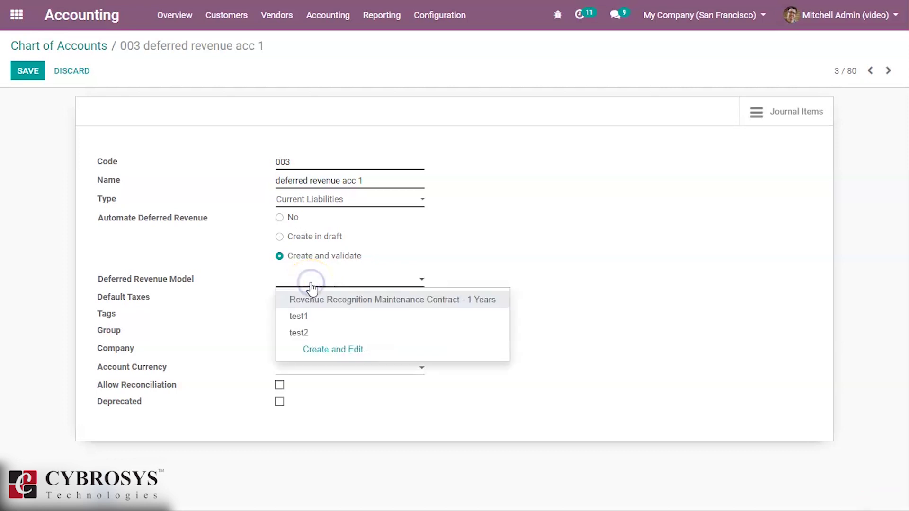
left_click(299, 332)
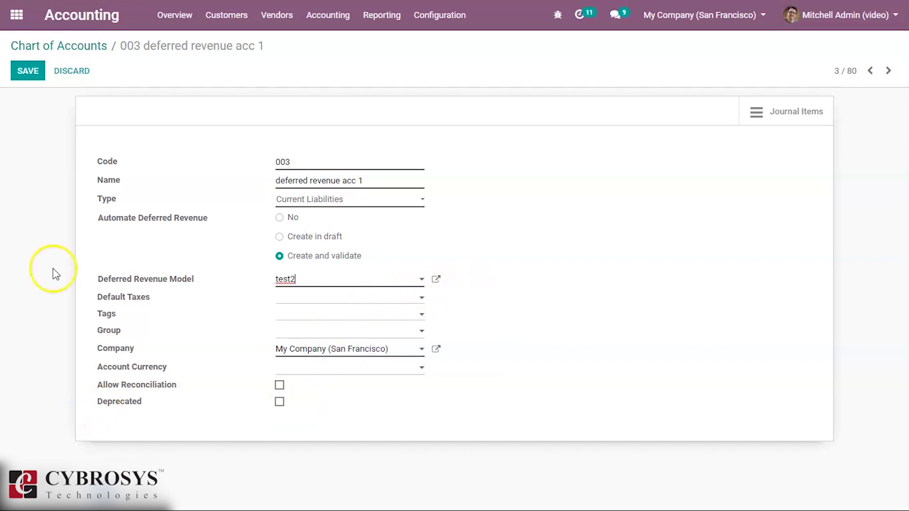
left_click(27, 72)
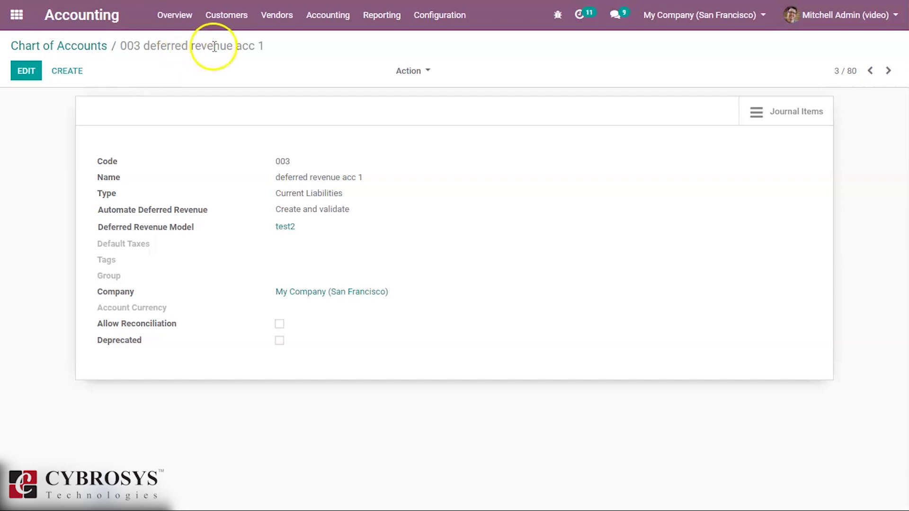
Start a new product from Vendors > Products and name it 'warranty test'
left_click(274, 29)
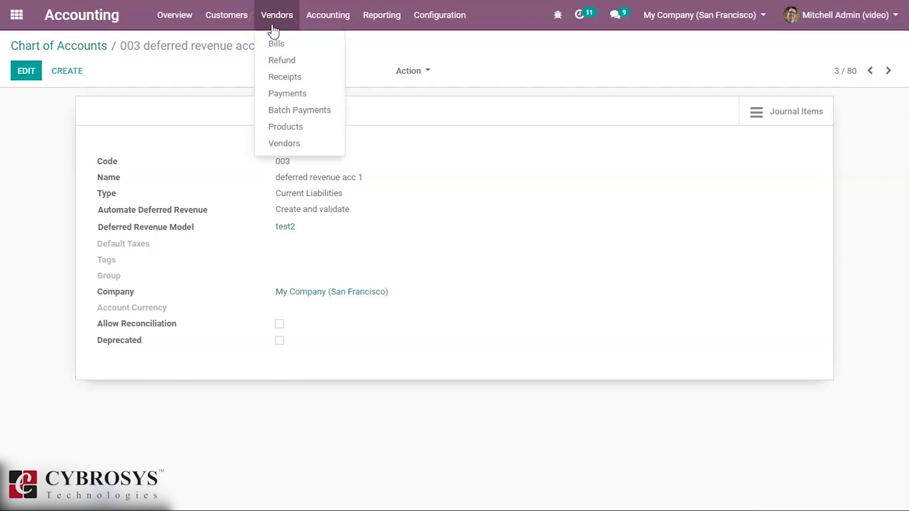
left_click(277, 126)
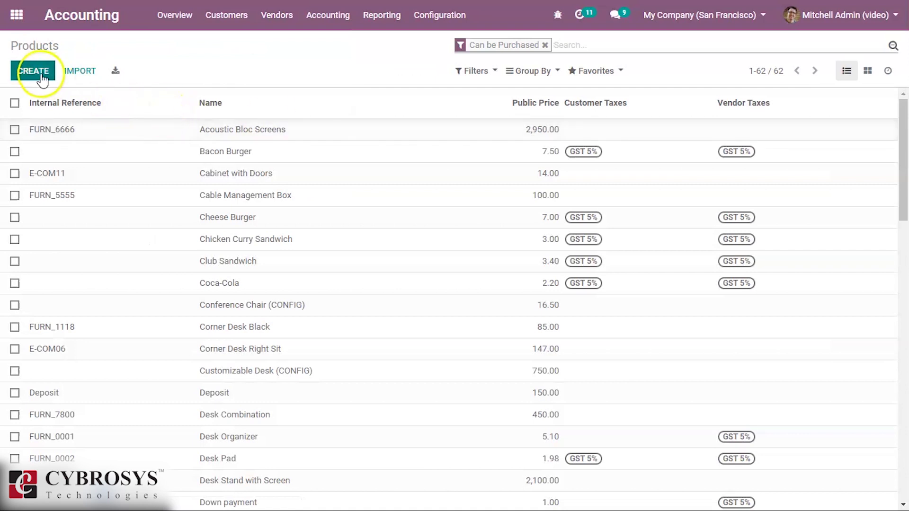
left_click(40, 72)
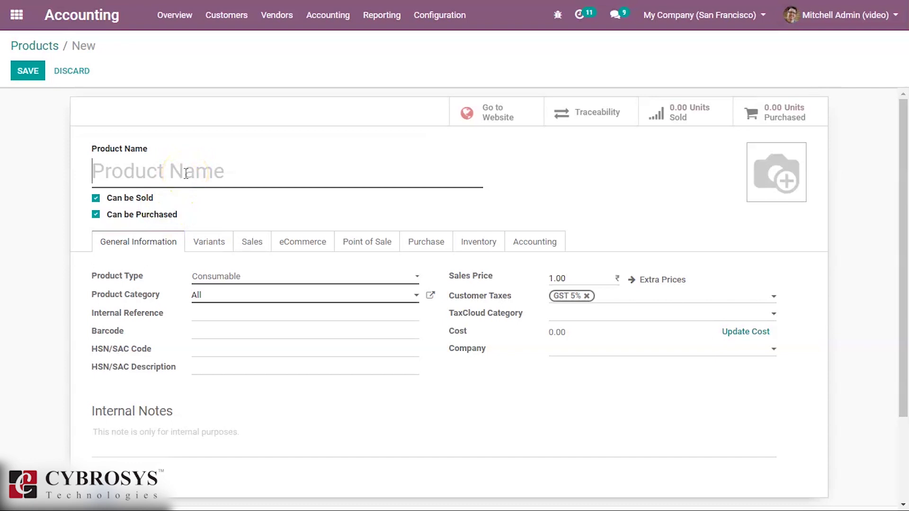
type("warranty")
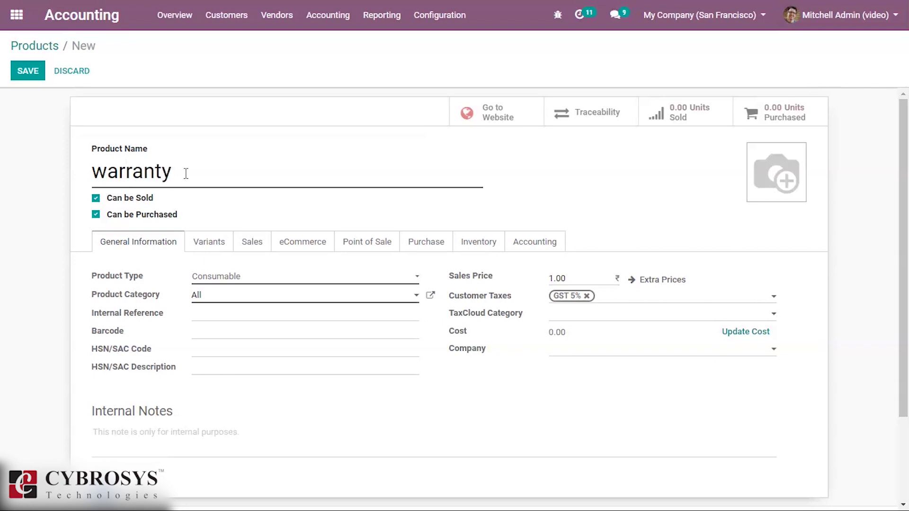
type("of")
key("BackSpace")
key("BackSpace")
Make it a Service product priced 1000 with the GST 5% customer tax removed
left_click(262, 280)
left_click(252, 304)
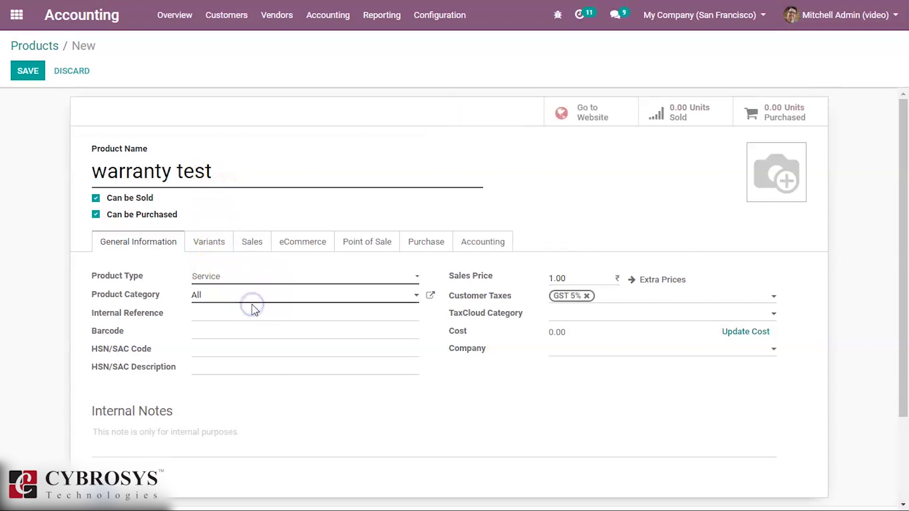
left_click(578, 276)
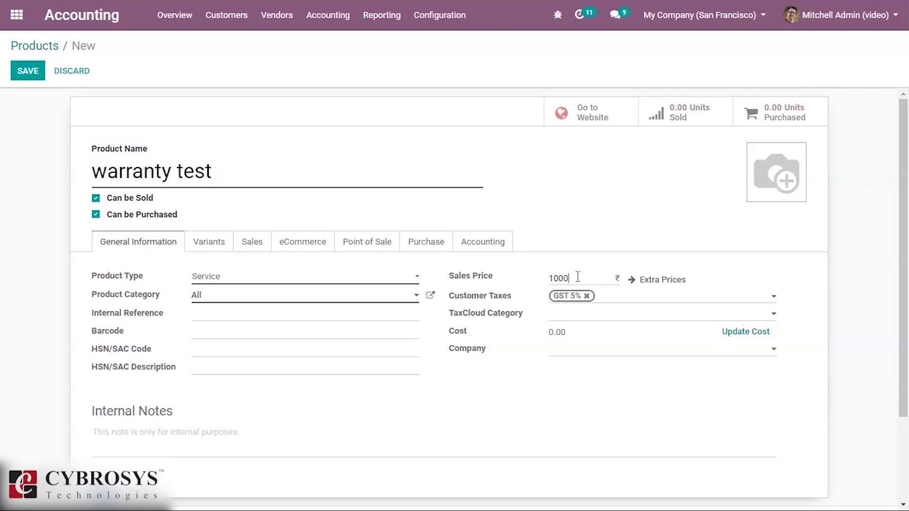
left_click(587, 297)
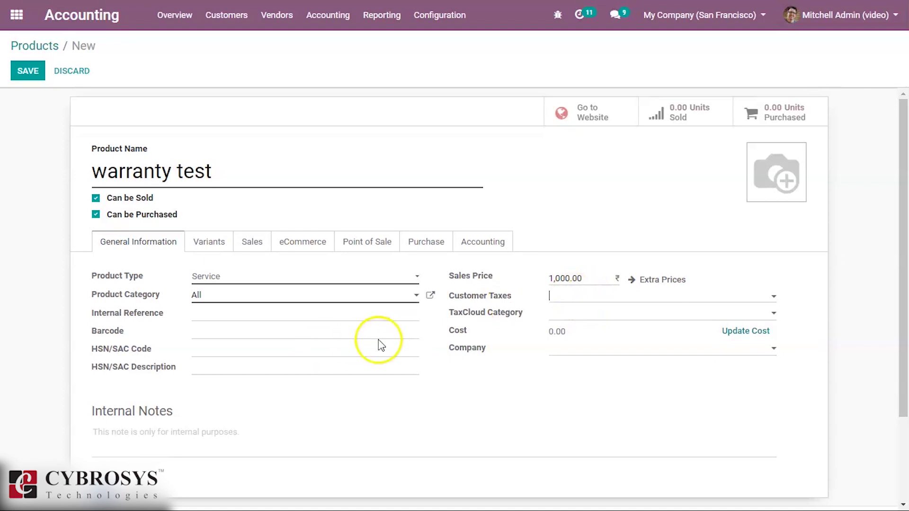
Set its income account to 003 deferred revenue acc 1 and save the product
left_click(488, 245)
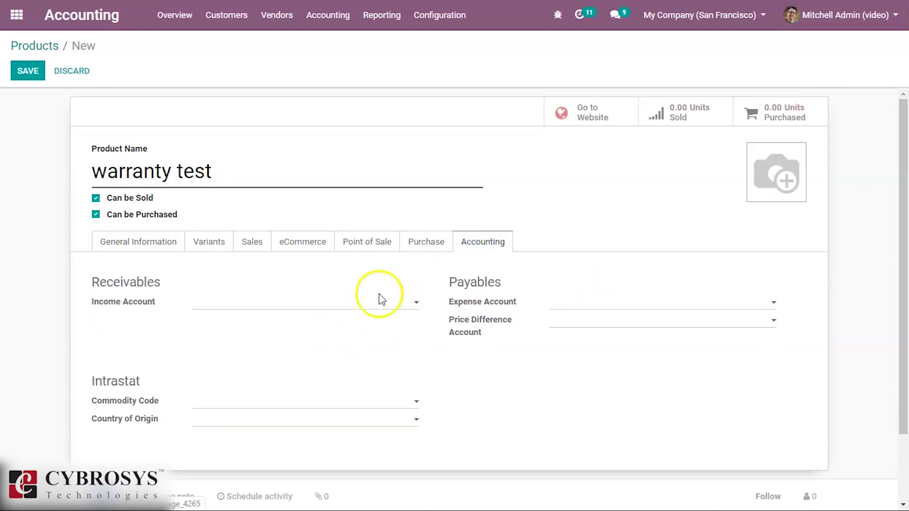
left_click(237, 313)
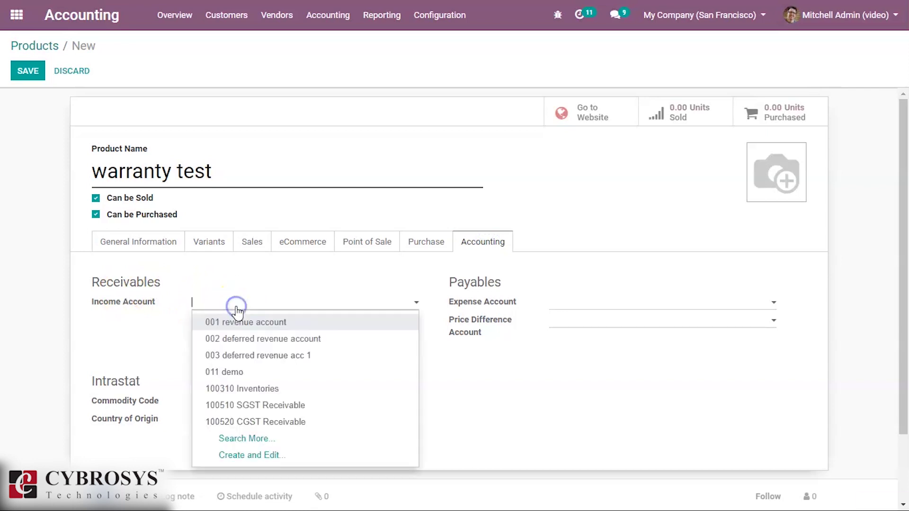
left_click(237, 356)
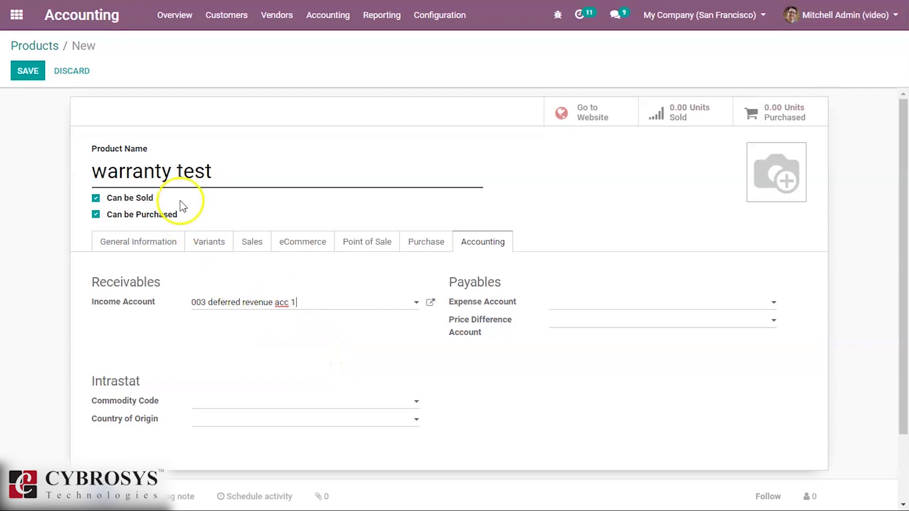
left_click(29, 76)
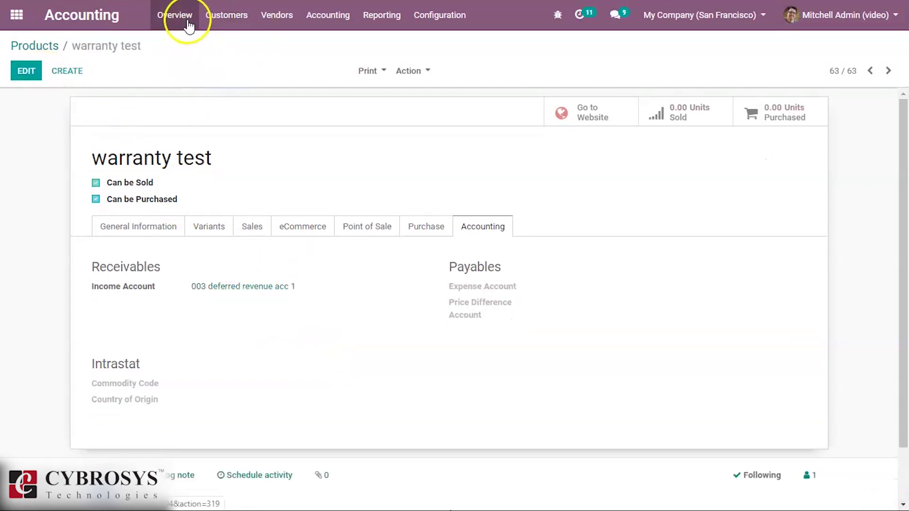
Start a new invoice for Azure Interior with a Corner Desk Right Sit line
left_click(189, 26)
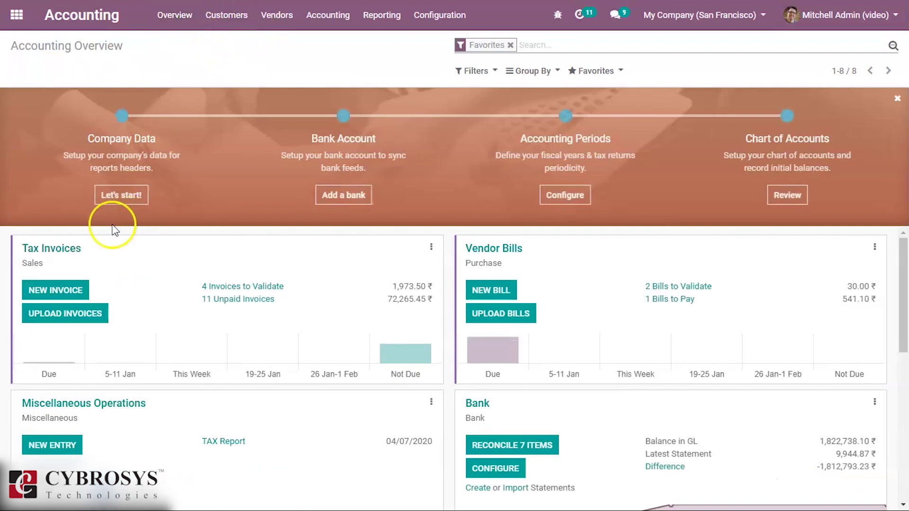
left_click(70, 294)
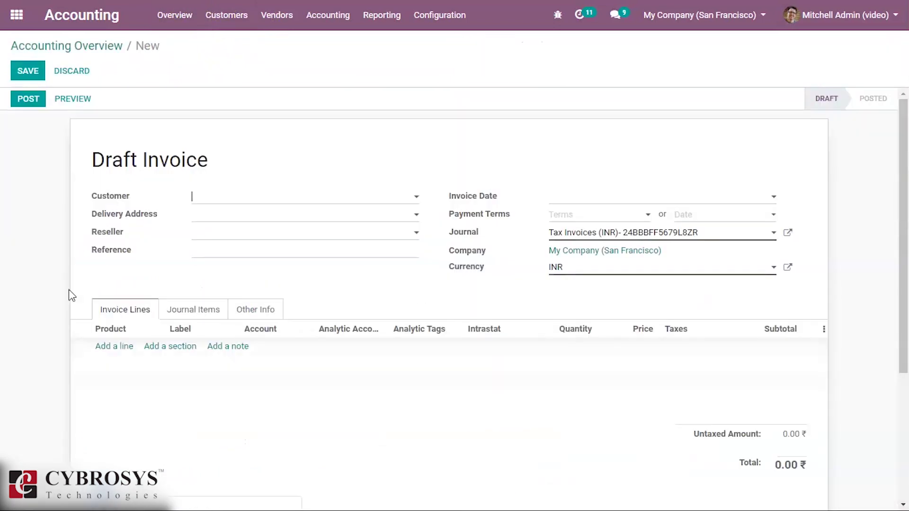
left_click(260, 201)
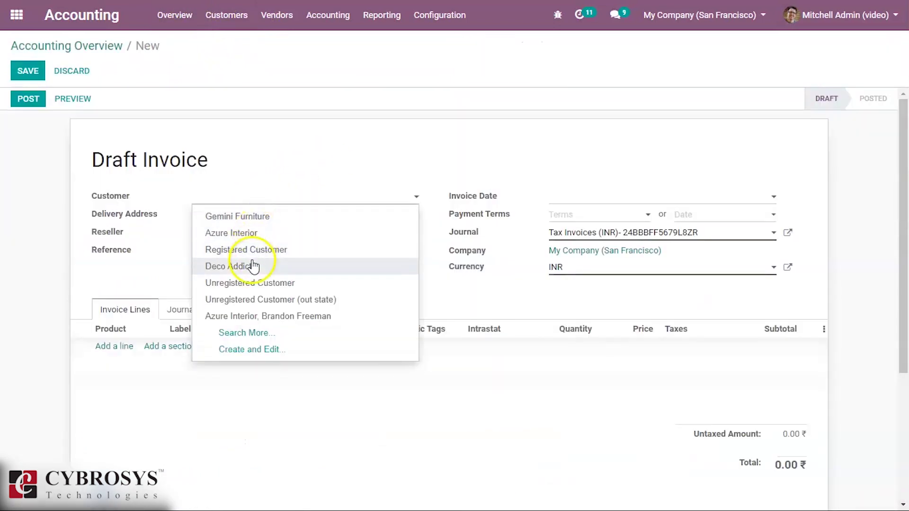
left_click(274, 234)
left_click(113, 348)
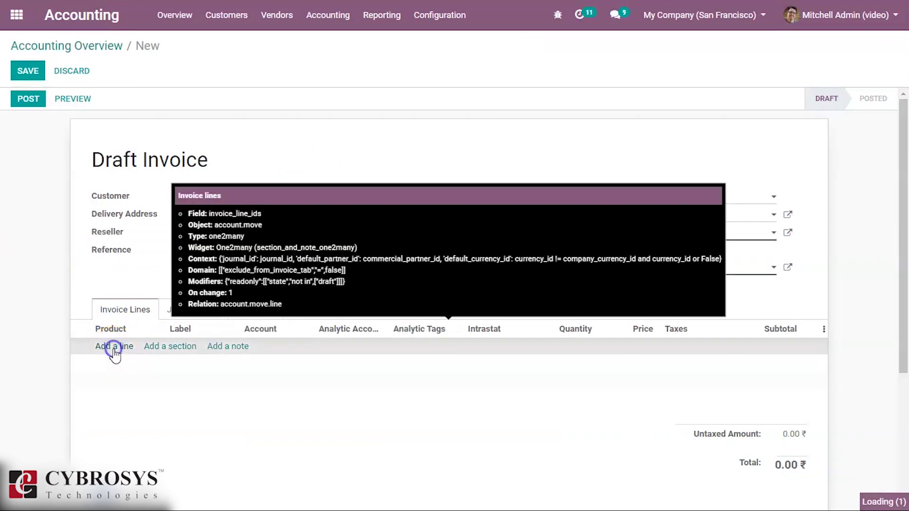
left_click(115, 356)
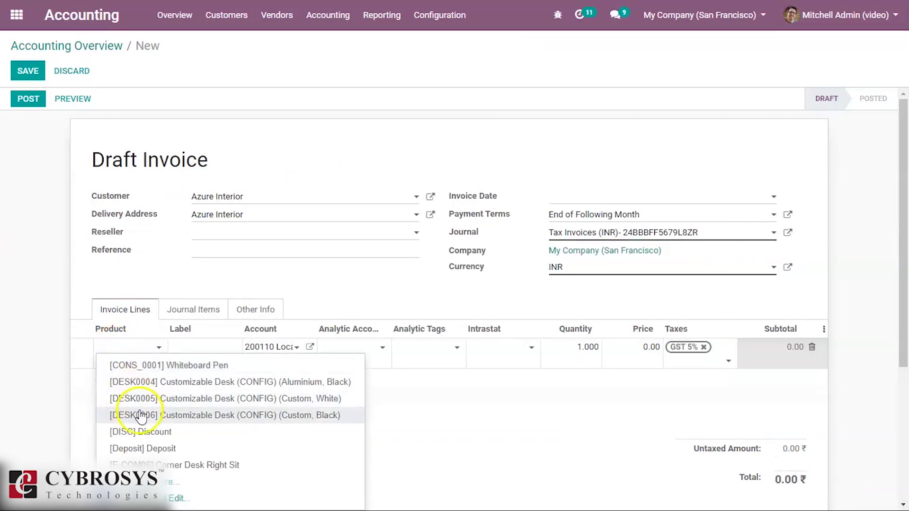
left_click(175, 465)
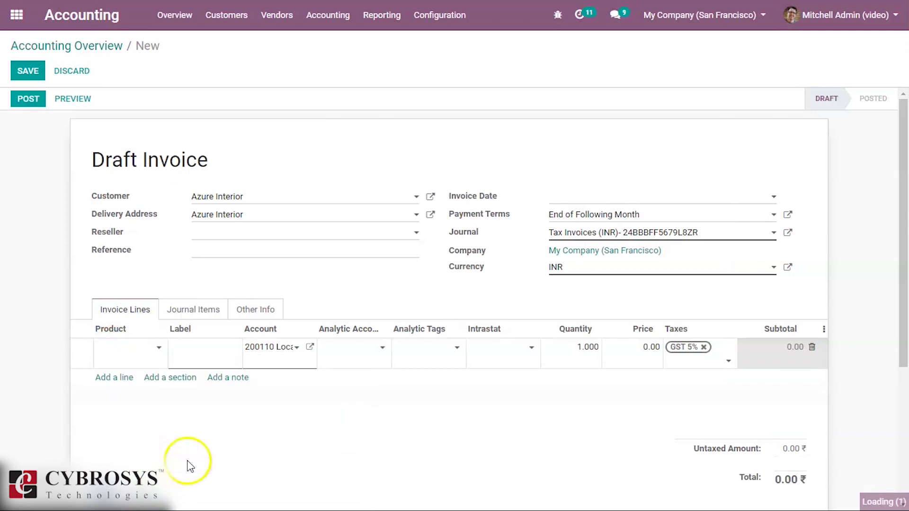
Add a warranty test line and post the invoice
left_click(107, 380)
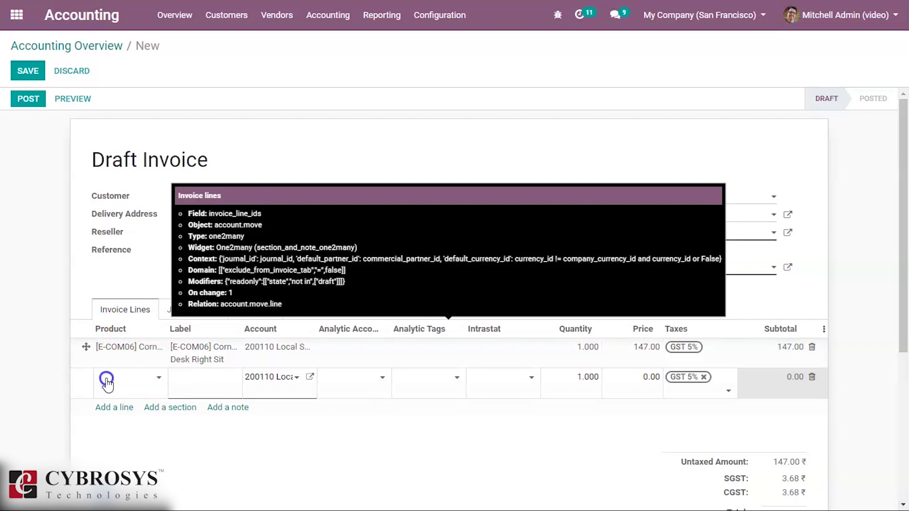
left_click(107, 381)
type("wa")
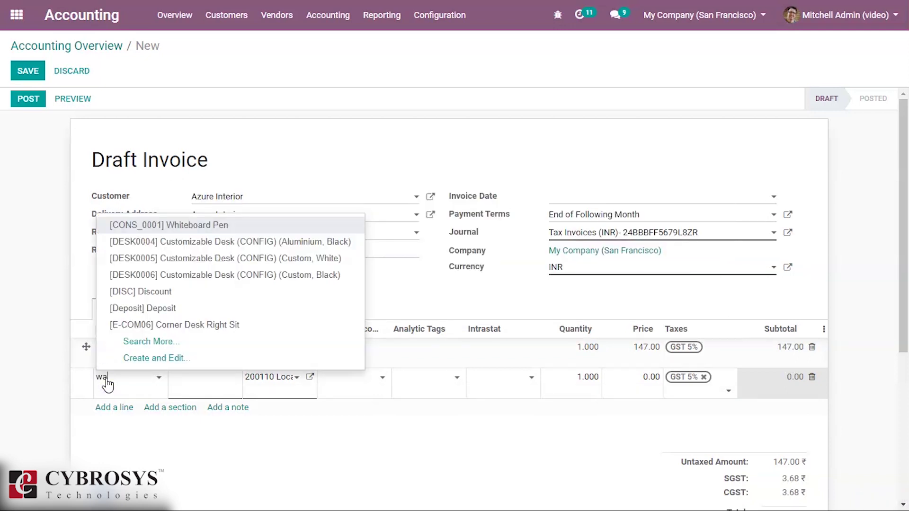
type("t")
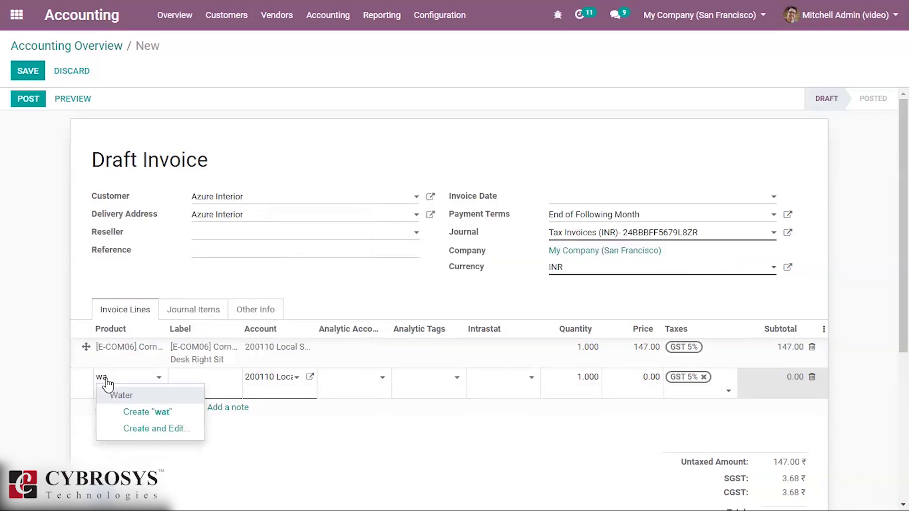
key("BackSpace")
type("r")
left_click(107, 384)
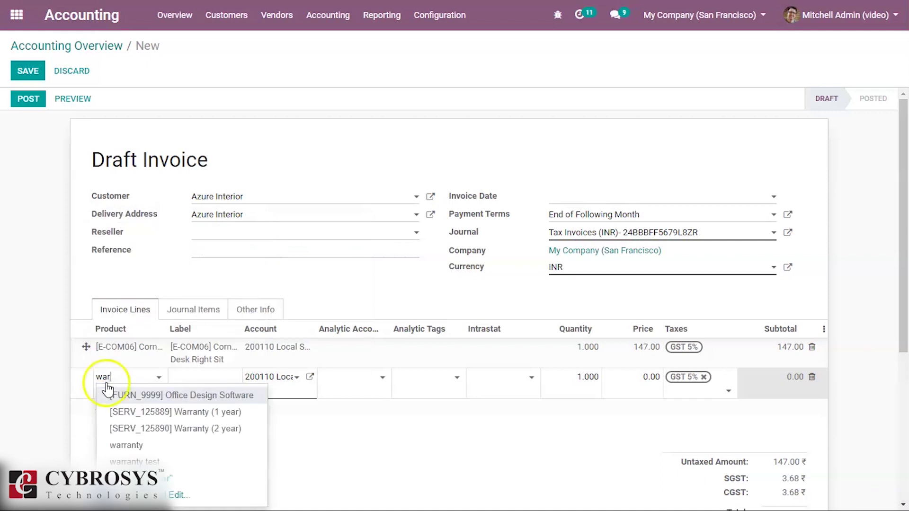
left_click(127, 462)
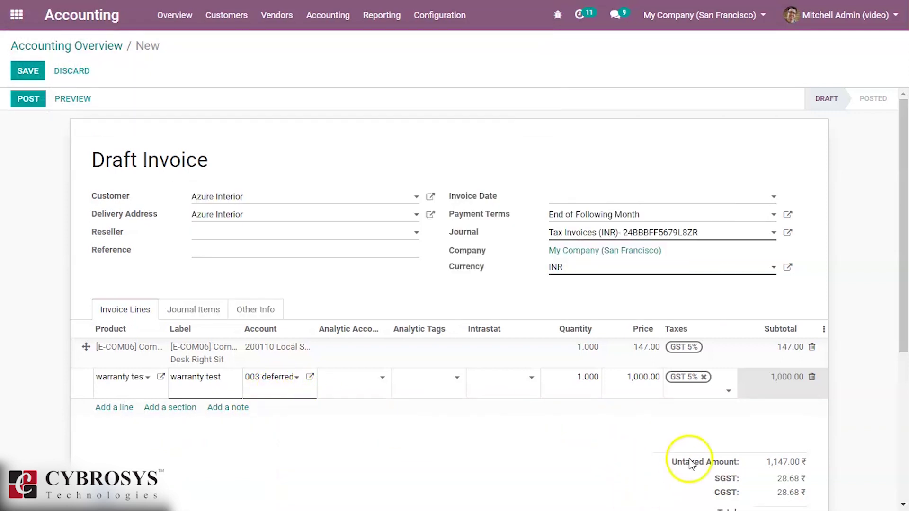
left_click(27, 100)
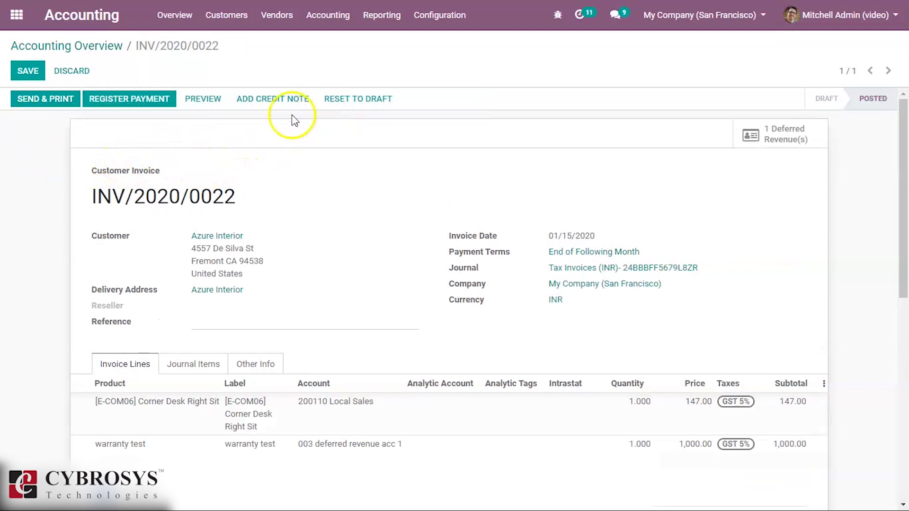
Open the warranty test deferred revenue and scroll to its ten yearly 100.00 recognitions
left_click(333, 24)
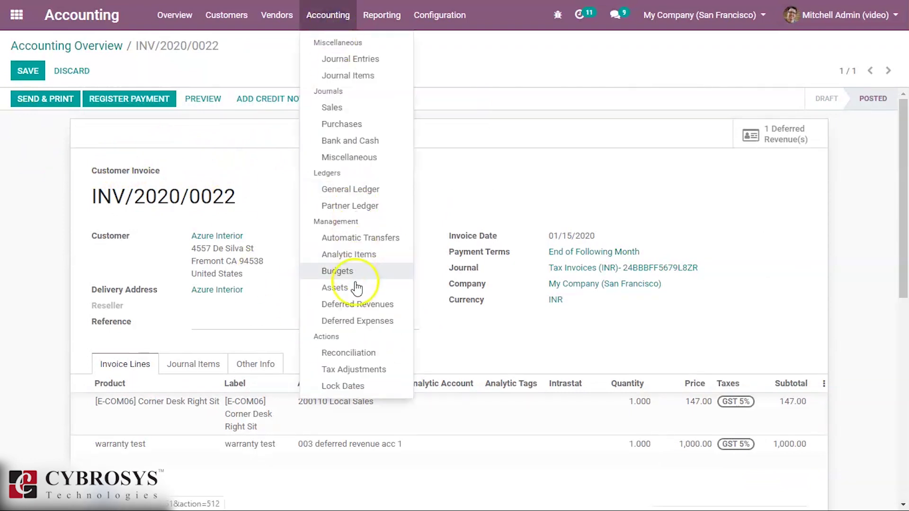
left_click(355, 304)
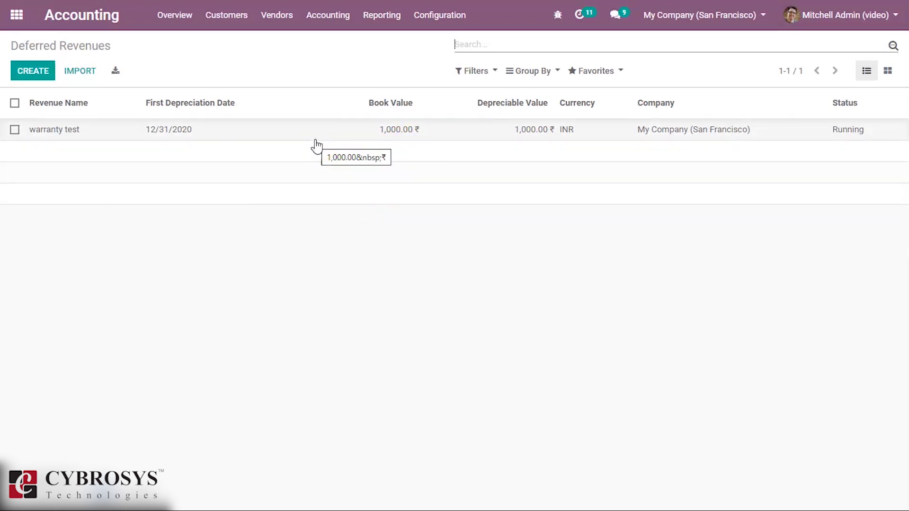
left_click(316, 143)
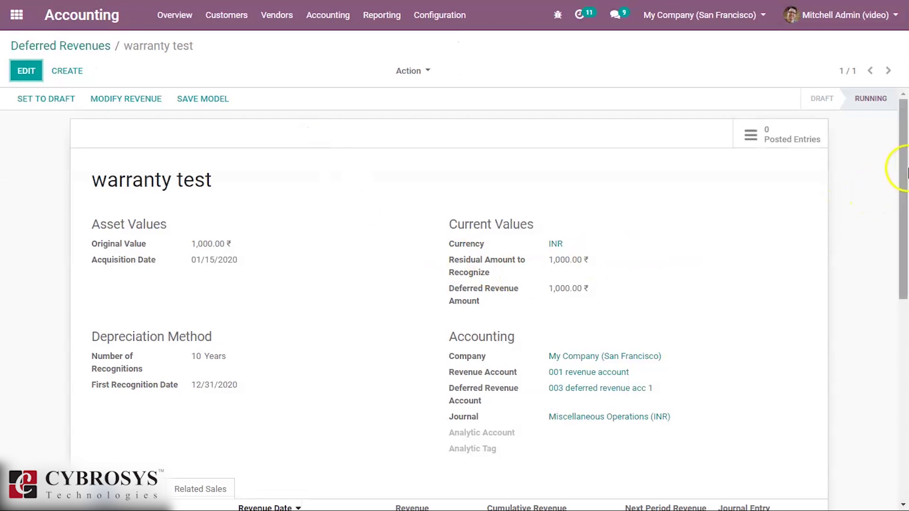
left_click_drag(905, 170, 896, 317)
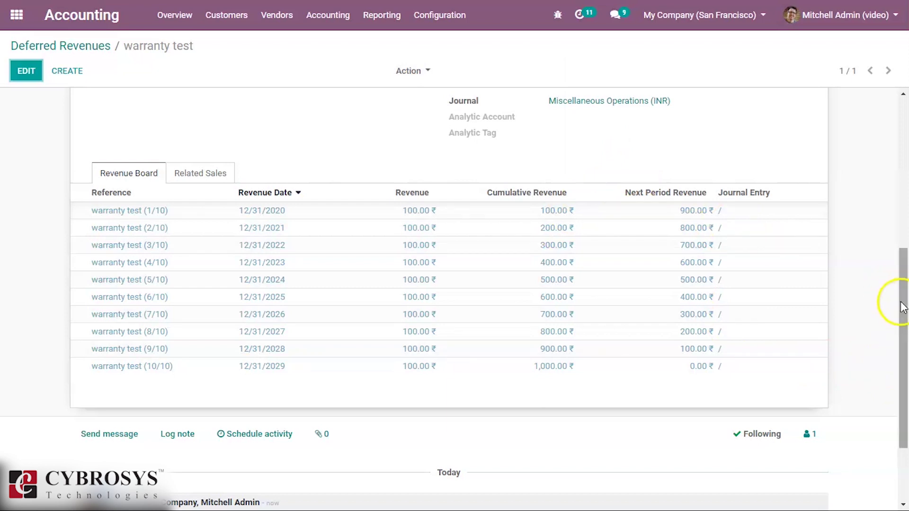
left_click_drag(899, 304, 903, 169)
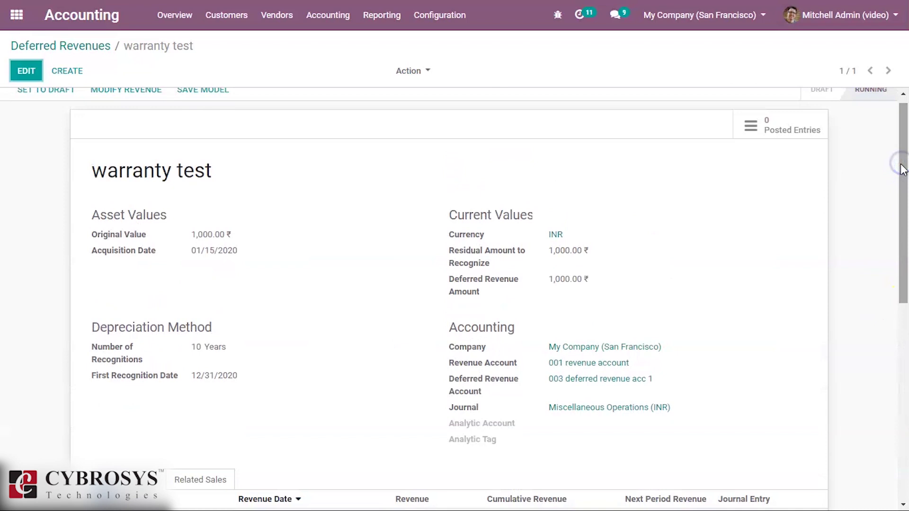
scroll(904, 213, "down", 3)
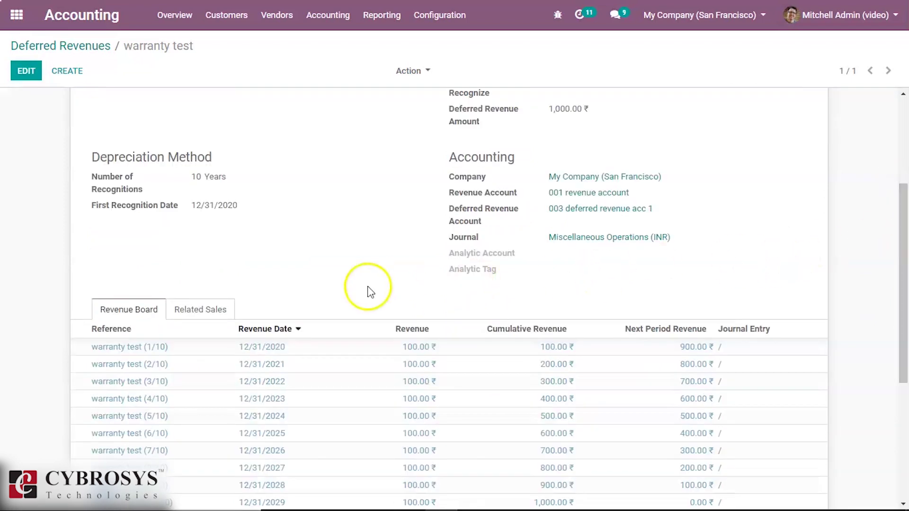
Inspect the Related Sales 1,000.00 credit line to 003 deferred revenue acc 1
left_click(196, 312)
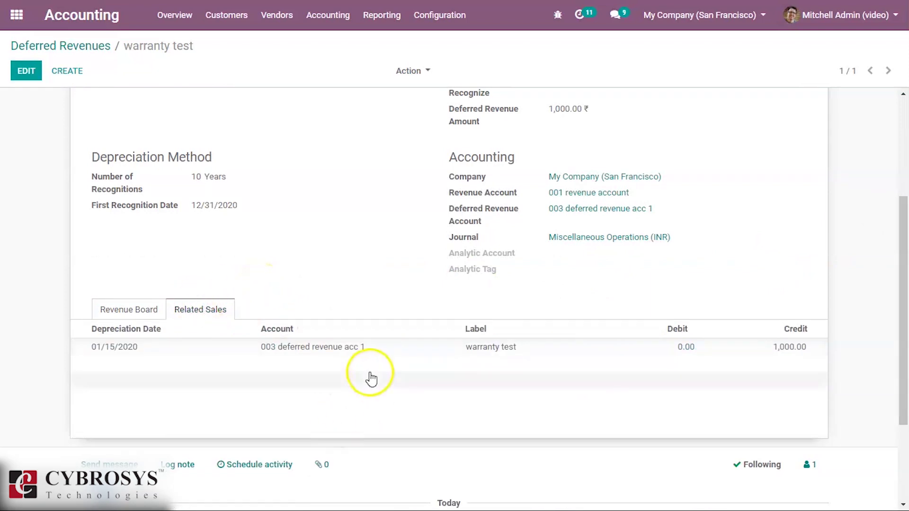
left_click(393, 351)
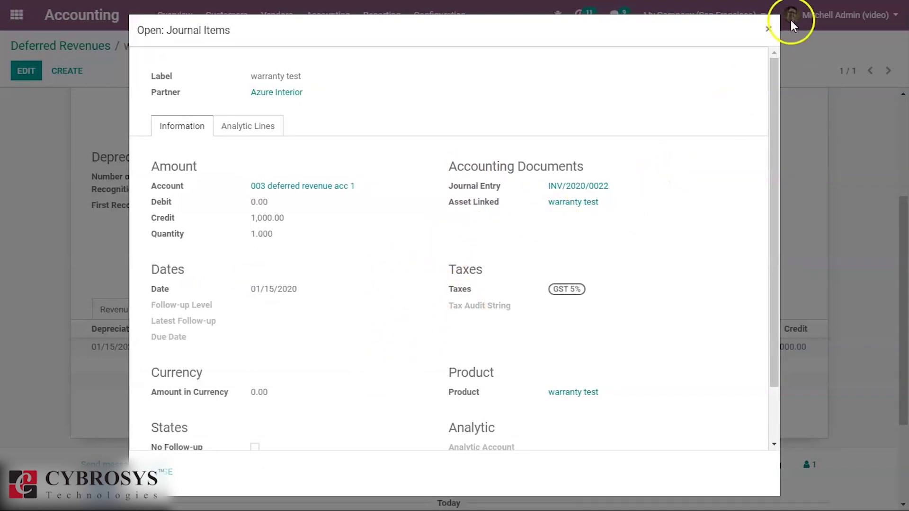
left_click(768, 29)
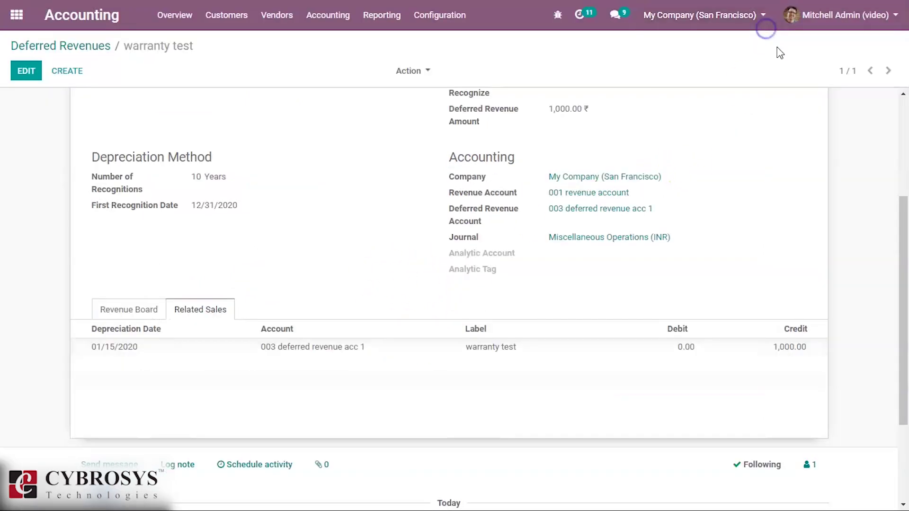
left_click_drag(900, 290, 903, 152)
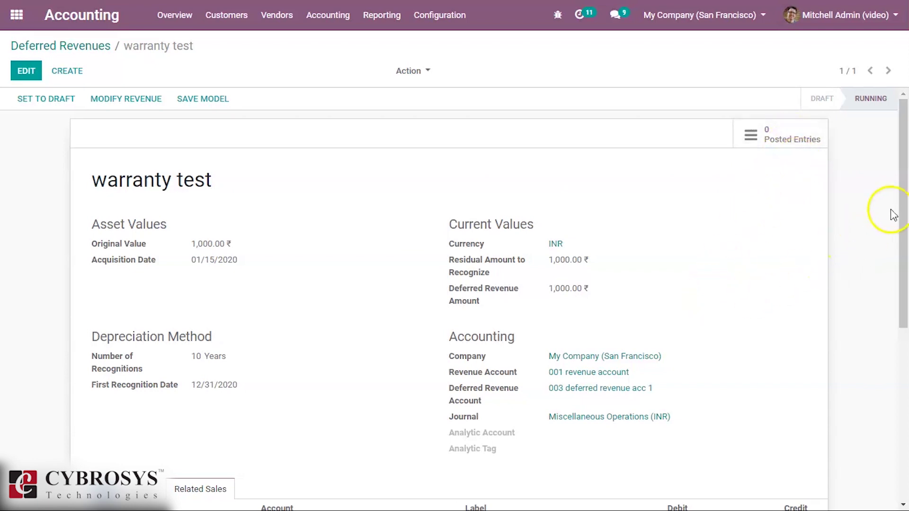
left_click_drag(904, 199, 894, 296)
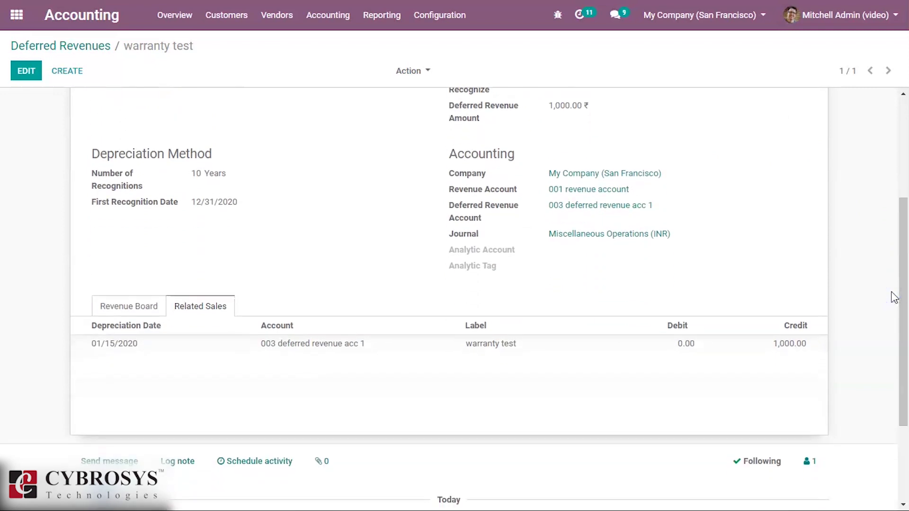